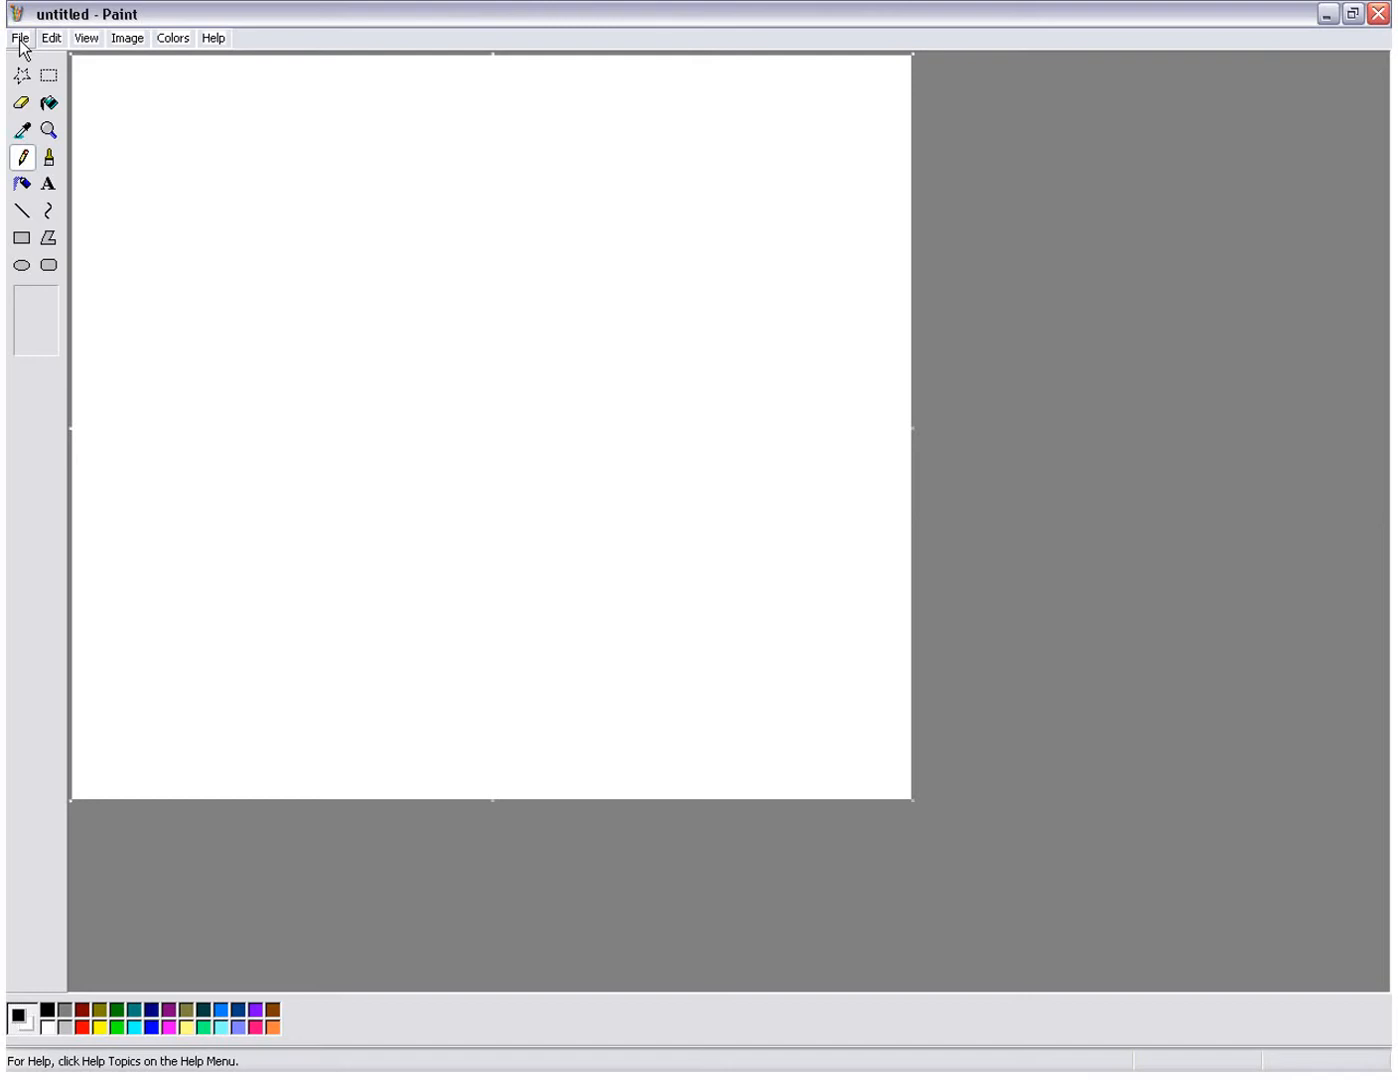
# Step: Browse to the Bases folder inside the Doll folder to find an existing picture to open
pyautogui.click(20, 41)
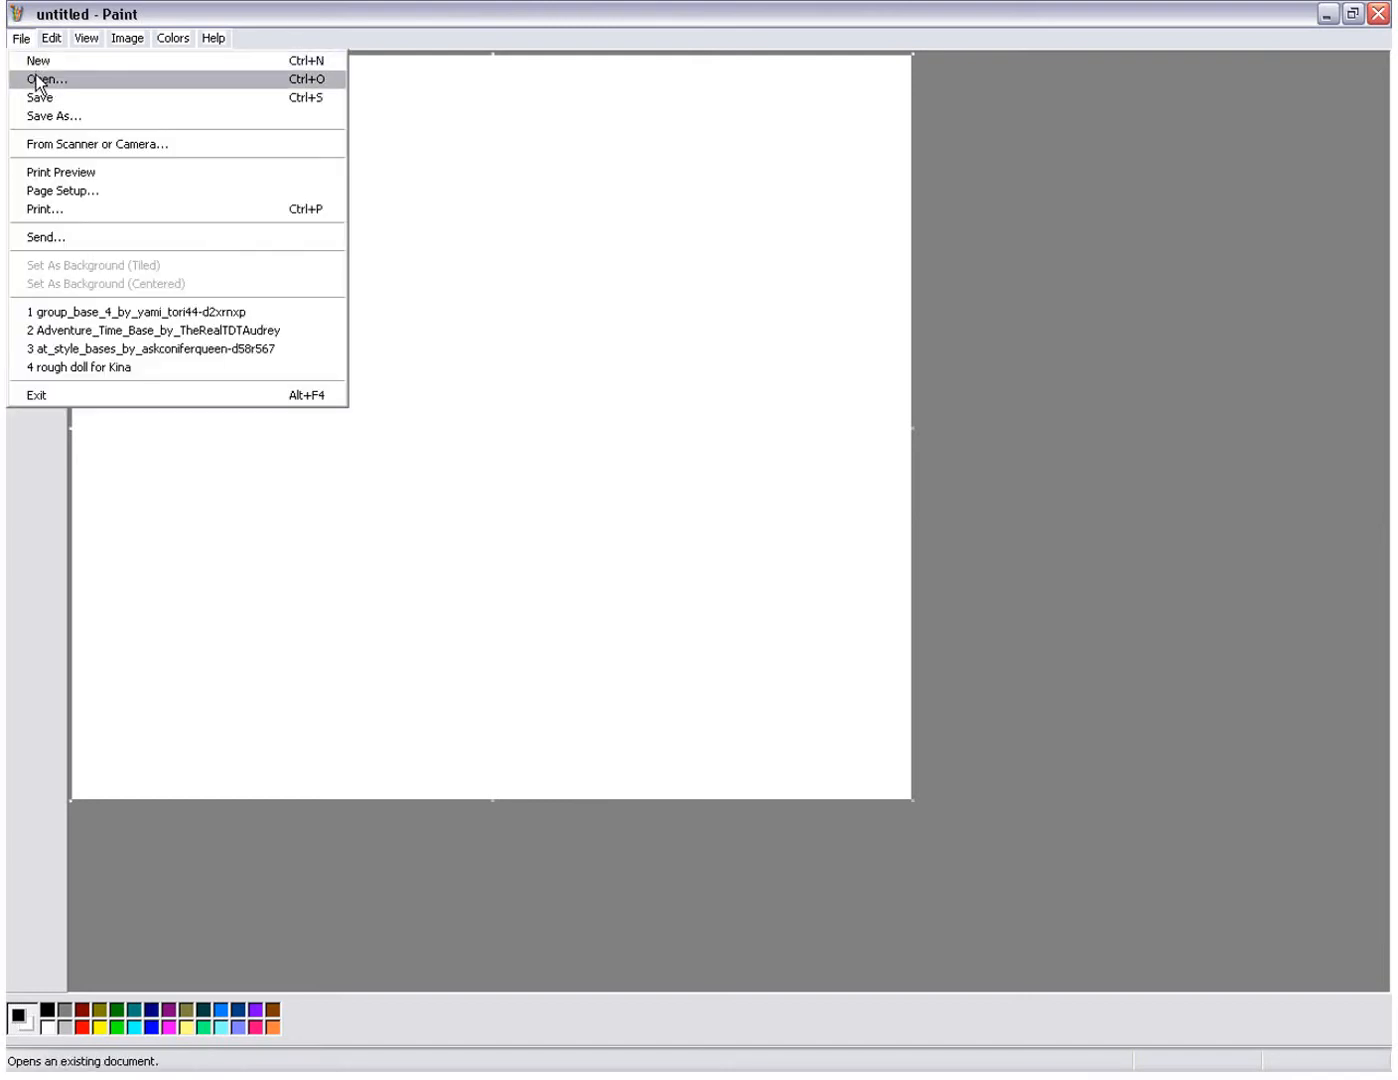
pyautogui.click(38, 79)
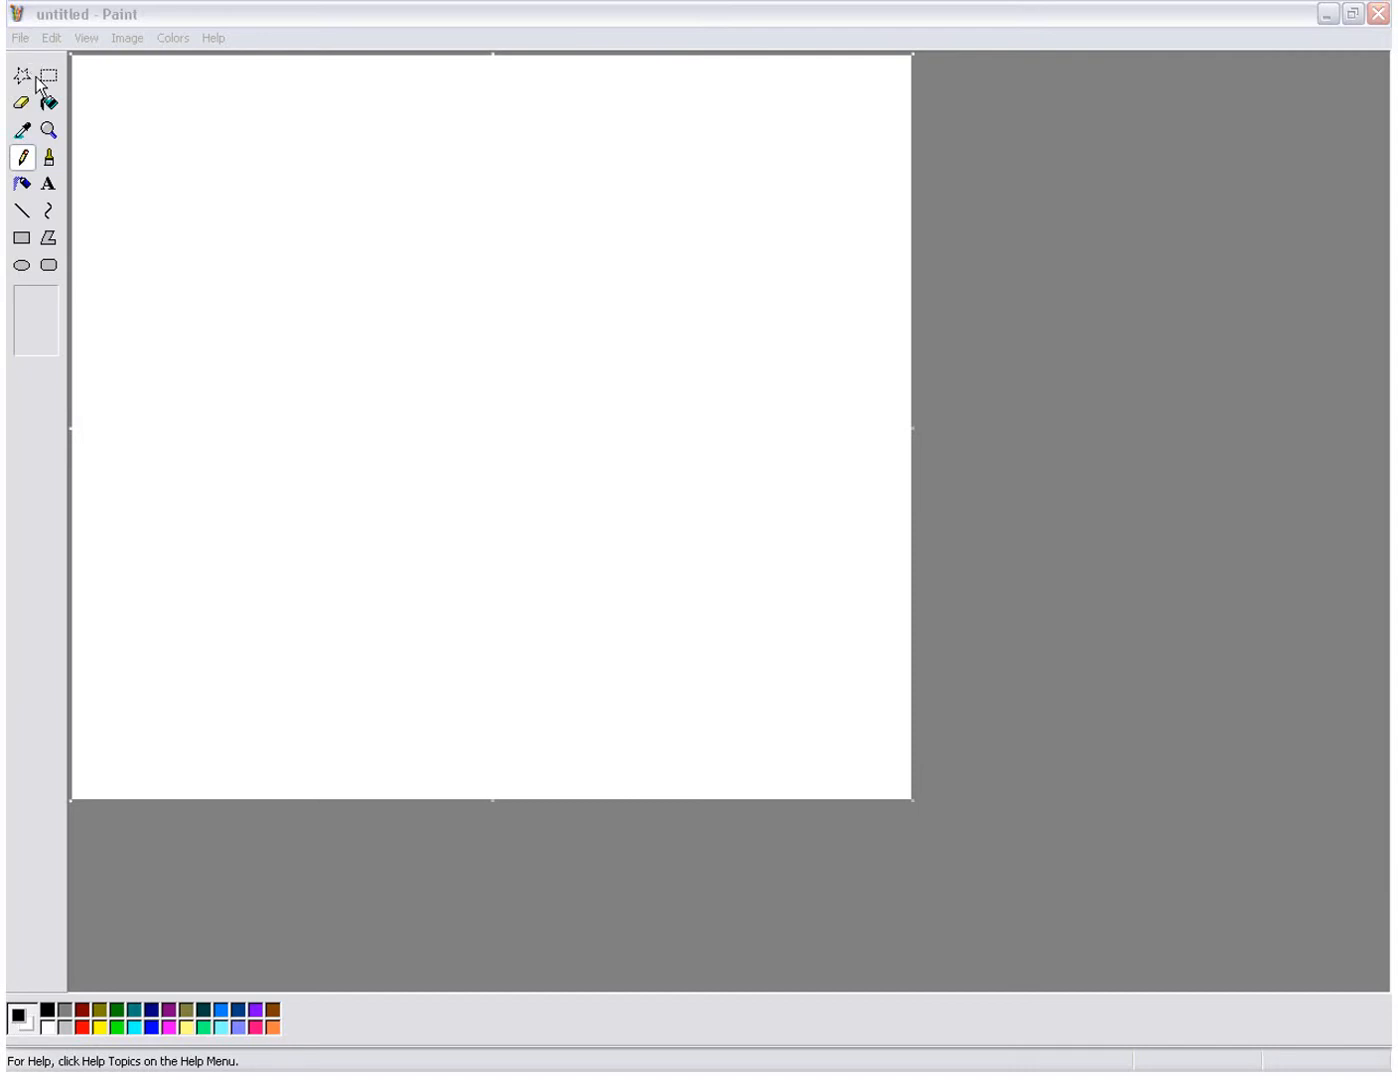
pyautogui.doubleClick(196, 195)
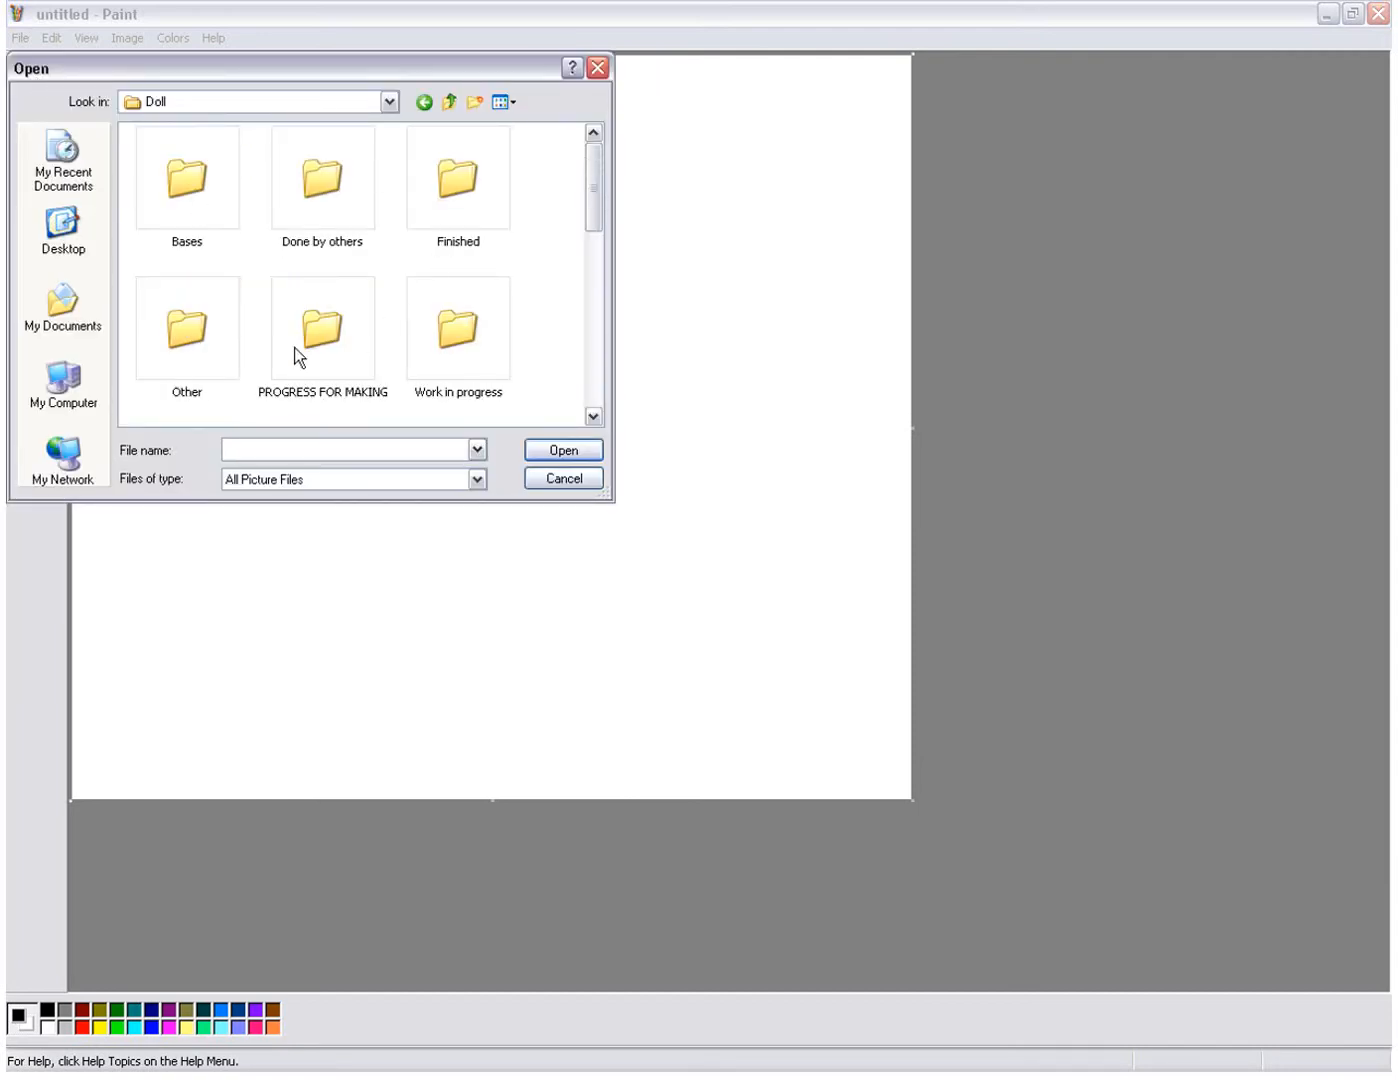
pyautogui.doubleClick(207, 181)
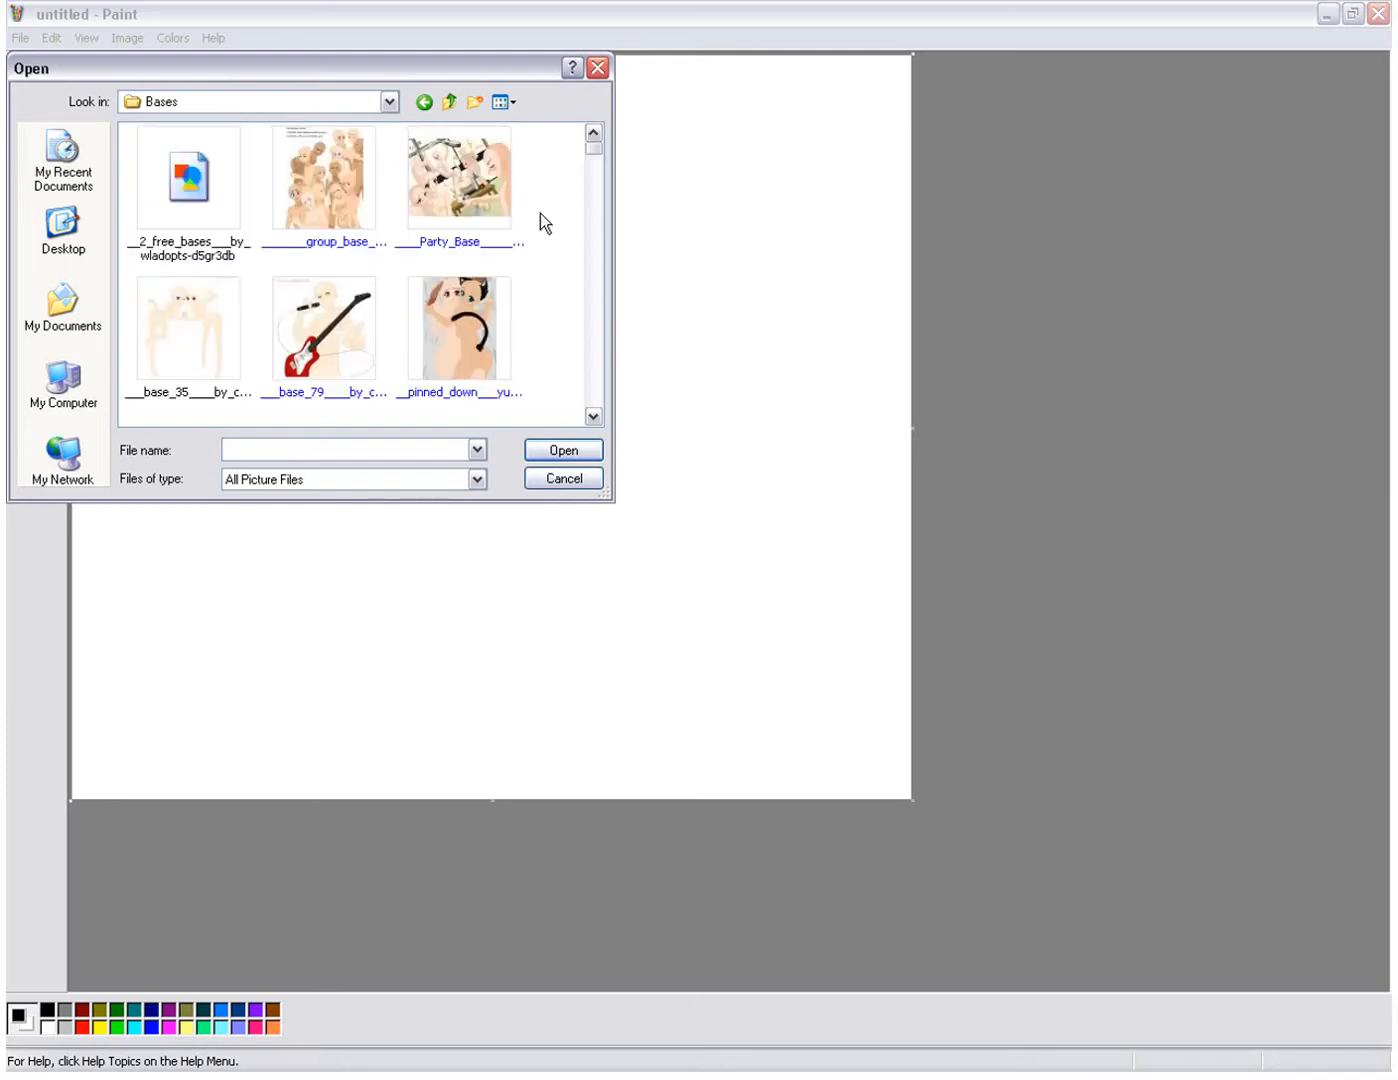
# Step: Open the picture Anime_Girl_Base_Request_by_AnimexGirlX from the Bases folder
pyautogui.click(599, 413)
pyautogui.click(598, 413)
pyautogui.click(599, 413)
pyautogui.click(598, 412)
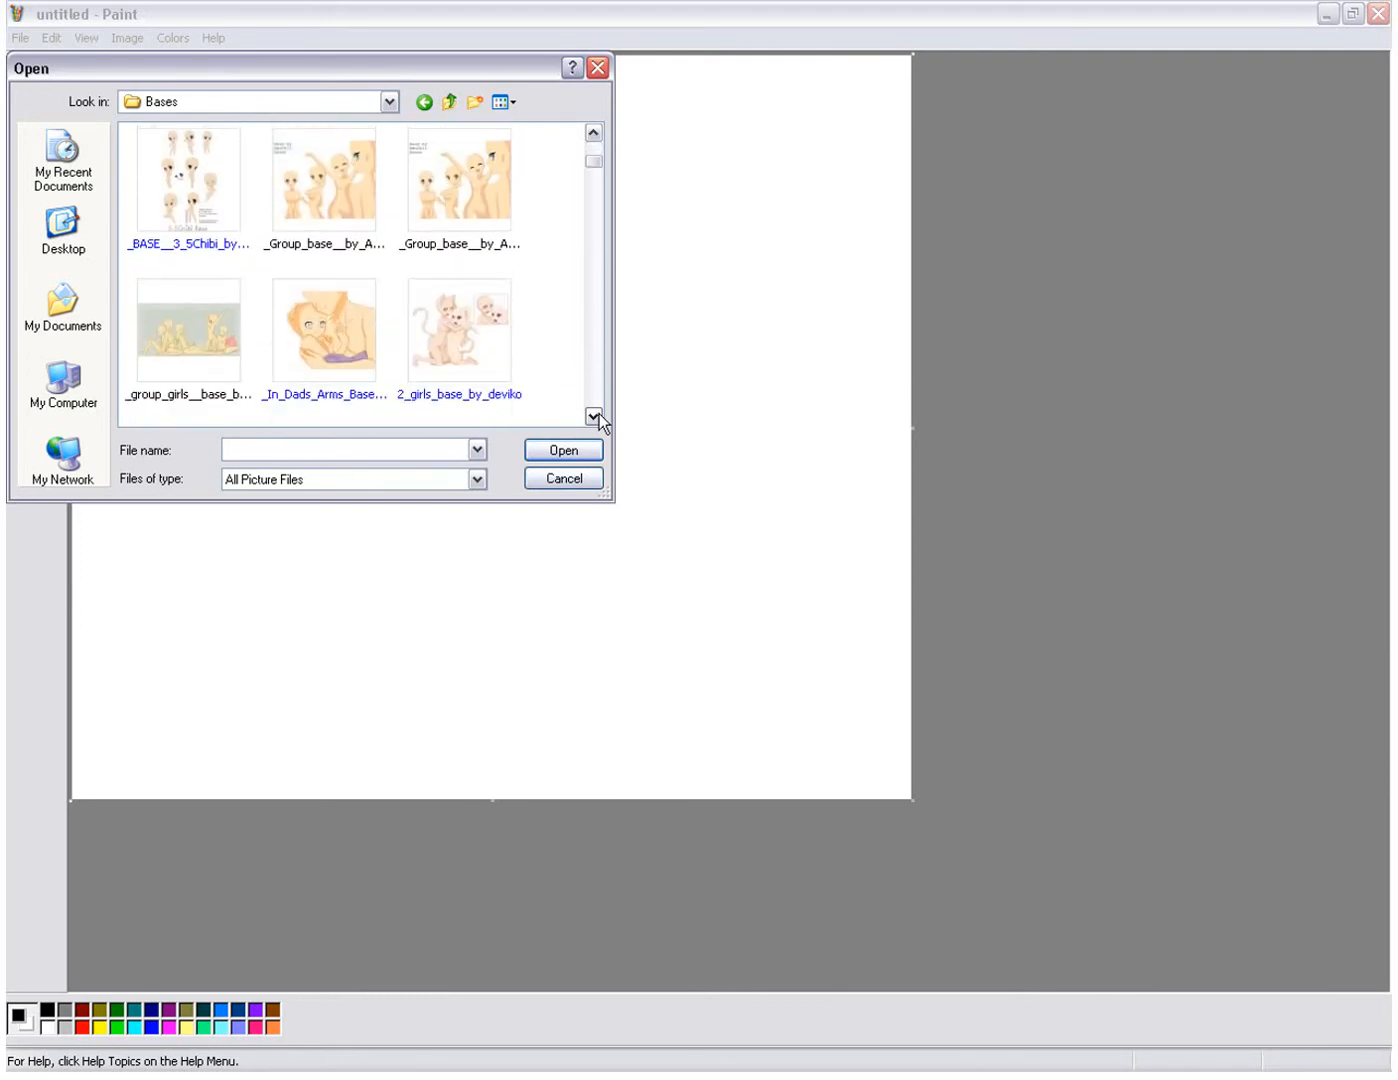
pyautogui.click(599, 413)
pyautogui.click(598, 413)
pyautogui.click(599, 413)
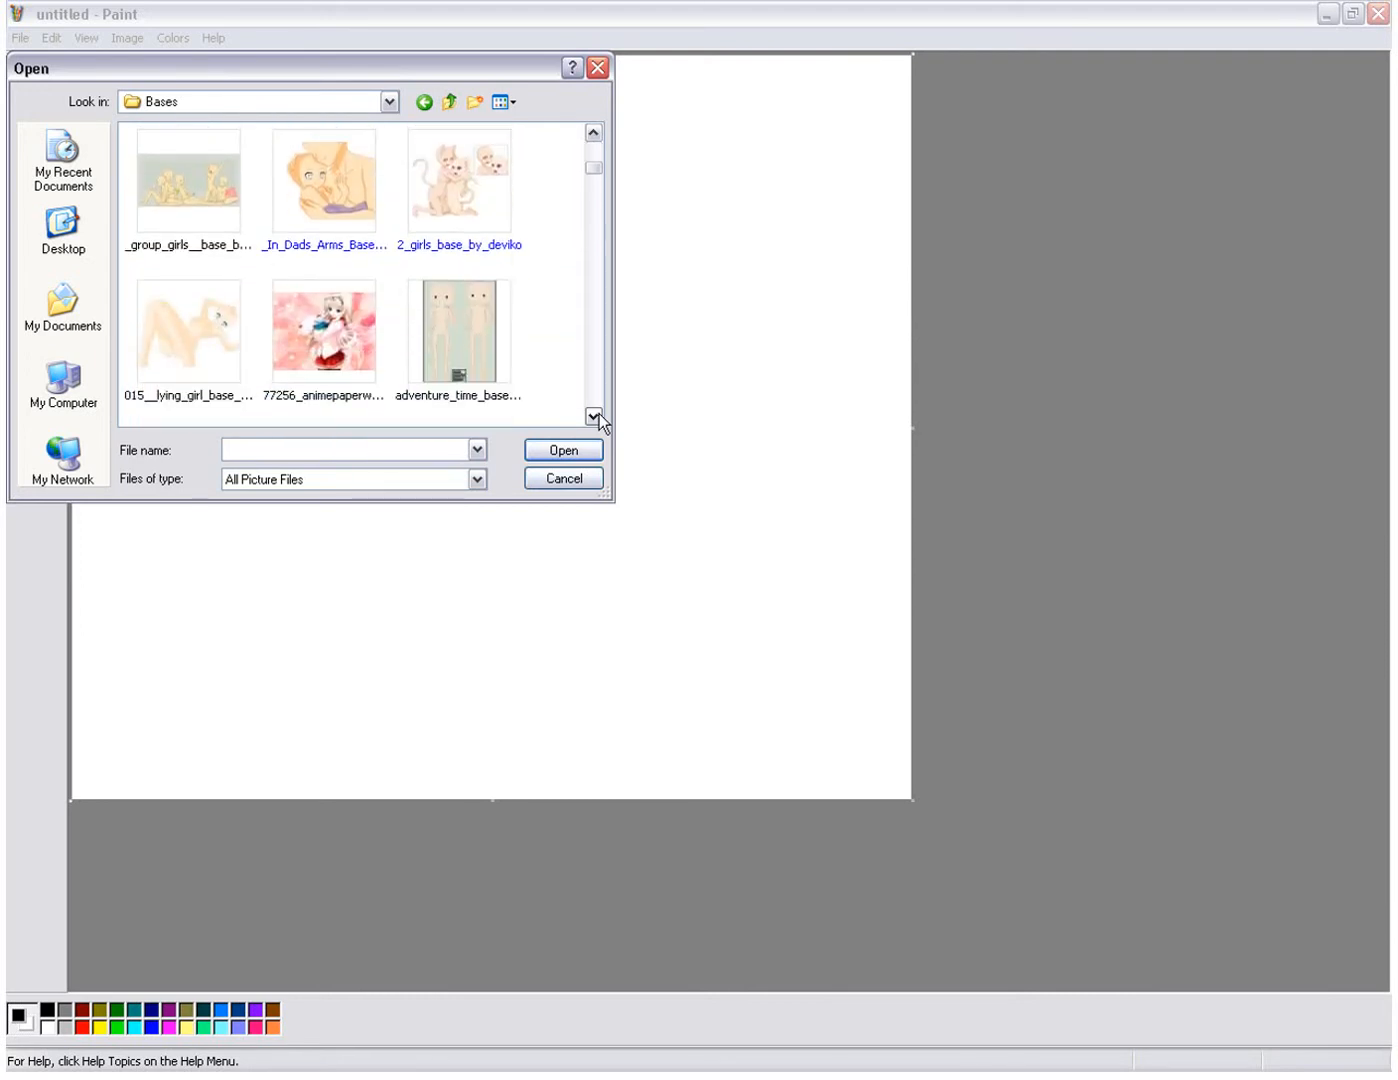
pyautogui.click(599, 413)
pyautogui.click(598, 413)
pyautogui.click(599, 413)
pyautogui.click(598, 413)
pyautogui.click(599, 412)
pyautogui.click(599, 413)
pyautogui.click(353, 267)
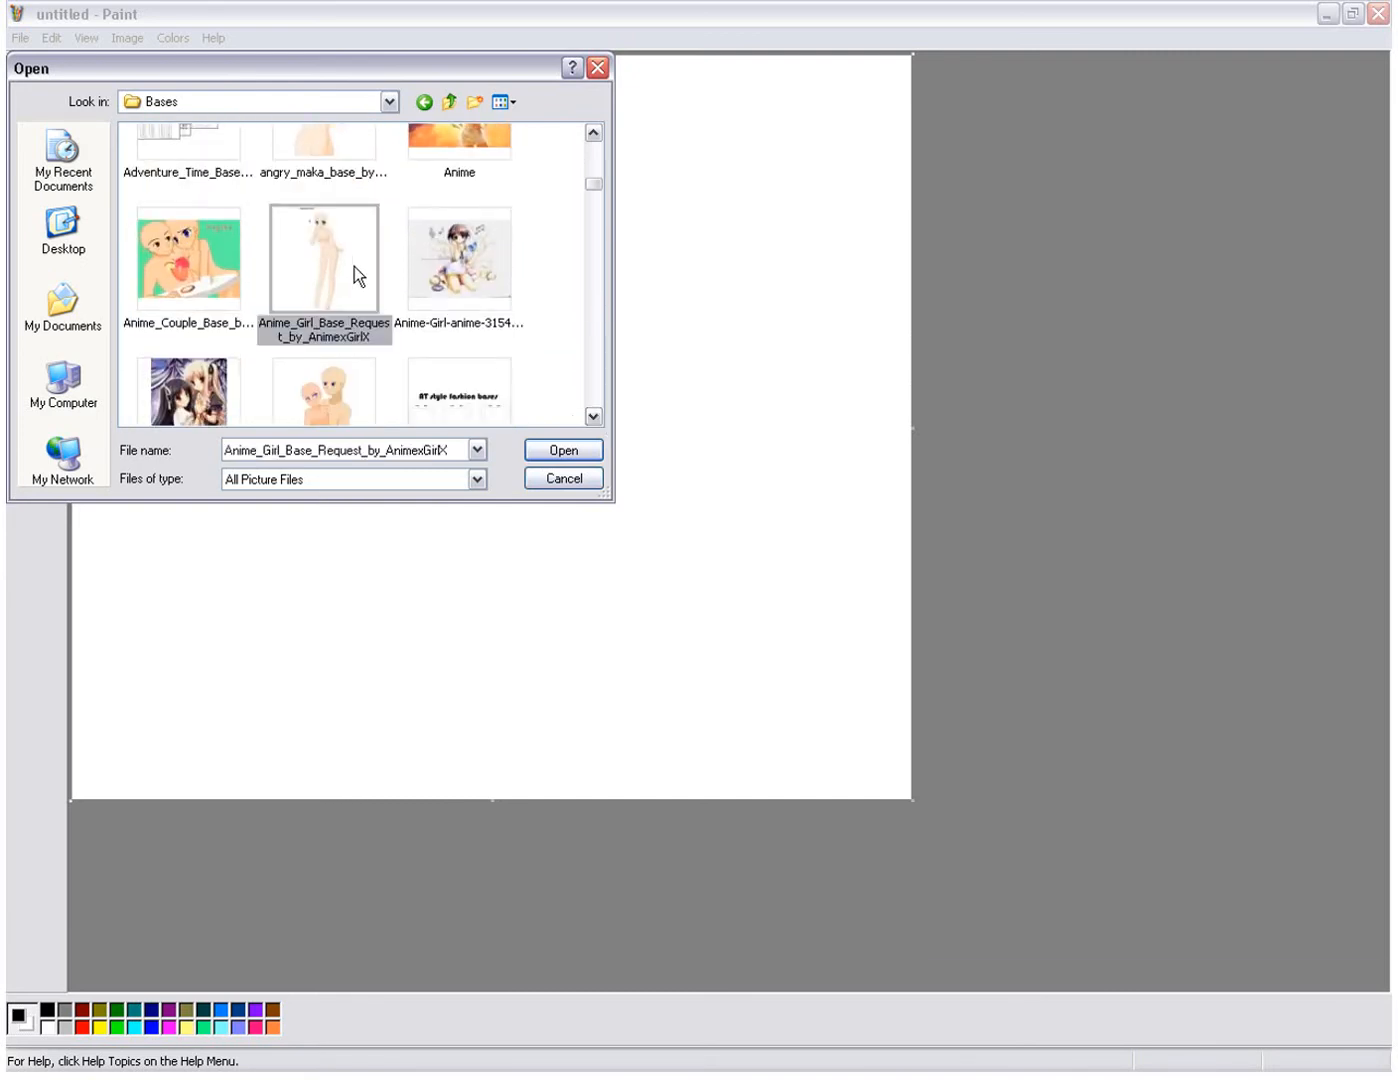
pyautogui.click(552, 458)
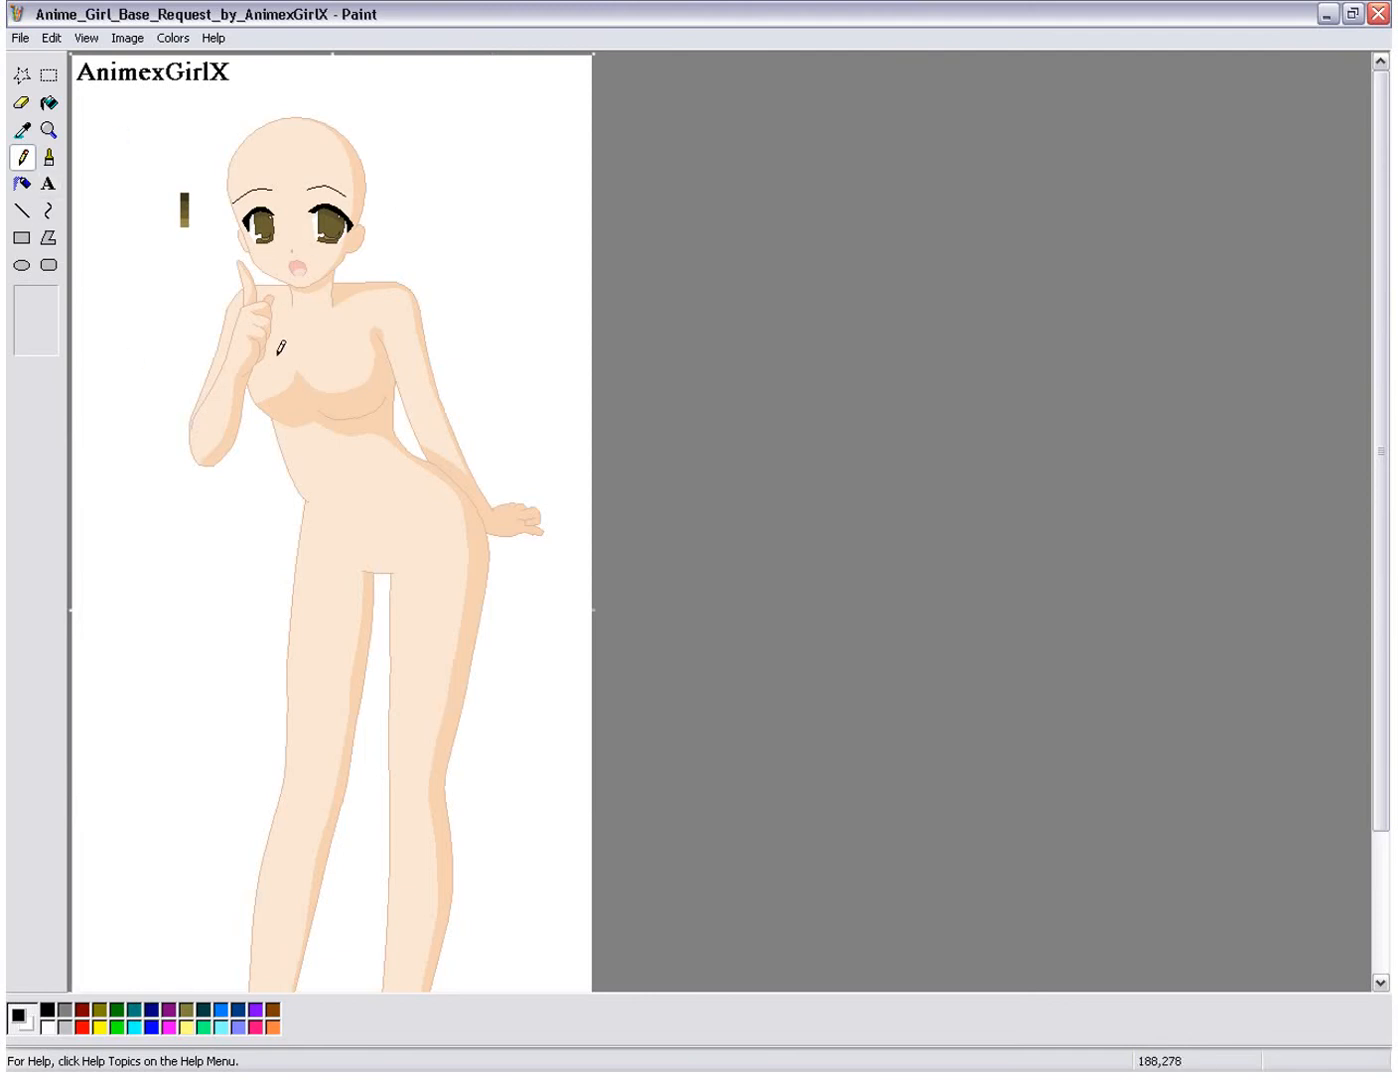
# Step: Enlarge the base figure around the shoulders and chest and choose the Curve tool
pyautogui.moveTo(1382, 405)
pyautogui.mouseDown()
pyautogui.moveTo(1382, 564)
pyautogui.moveTo(1381, 337)
pyautogui.moveTo(1359, 297)
pyautogui.mouseUp()
pyautogui.hotkey('ctrl', 'pagedown')
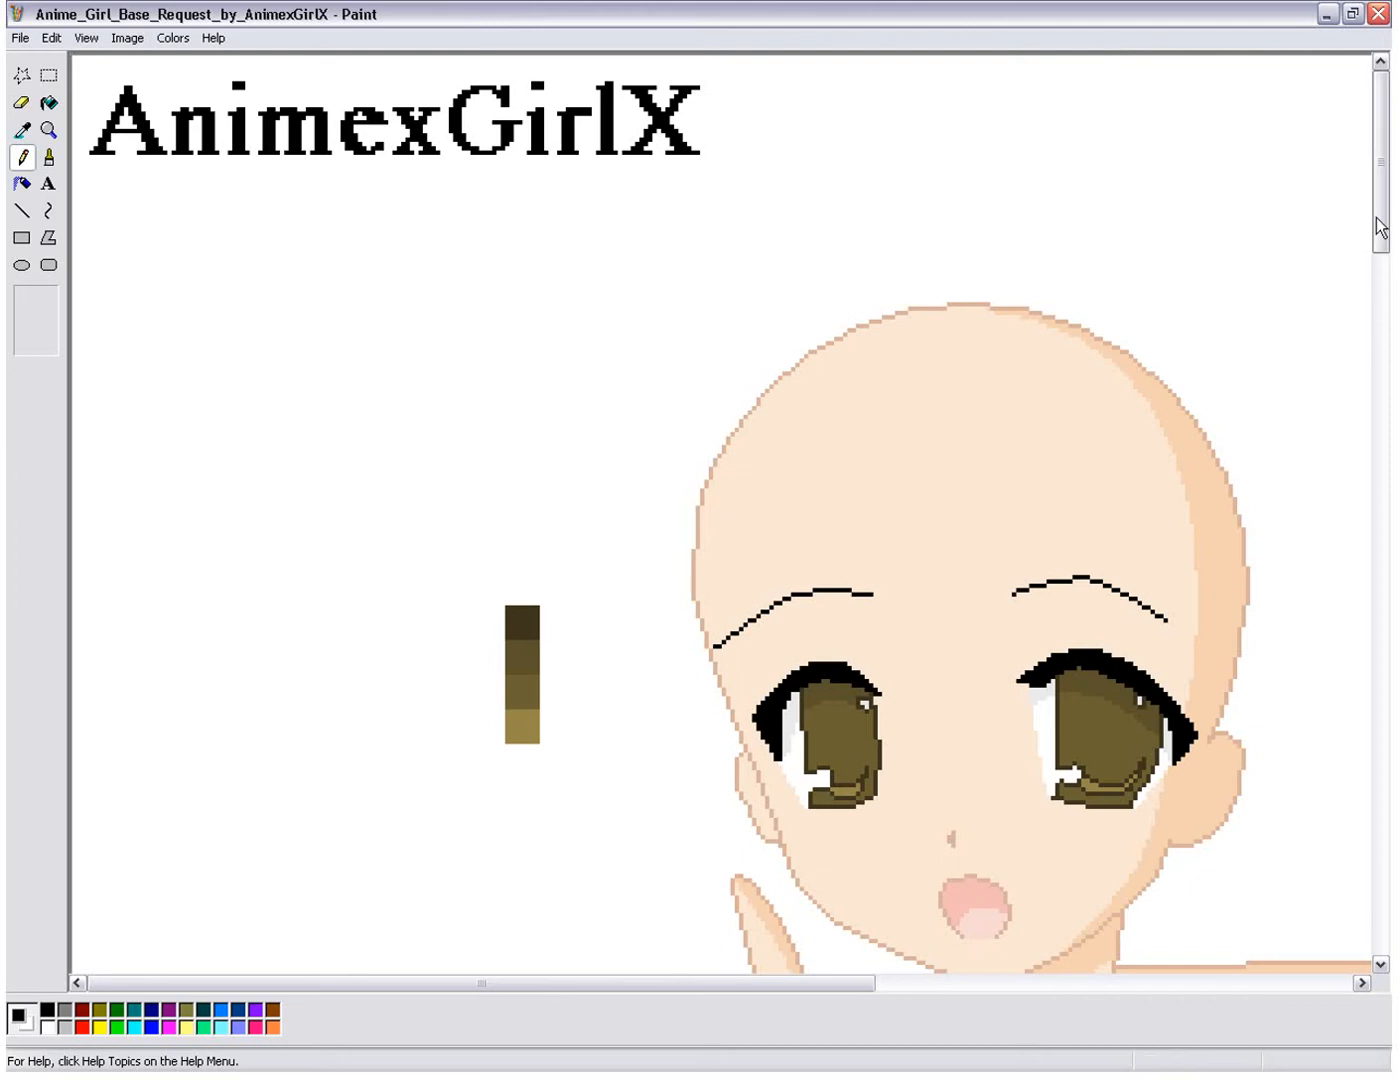
pyautogui.scroll(-5, 1386, 322)
pyautogui.moveTo(1386, 322); pyautogui.dragTo(1386, 372)
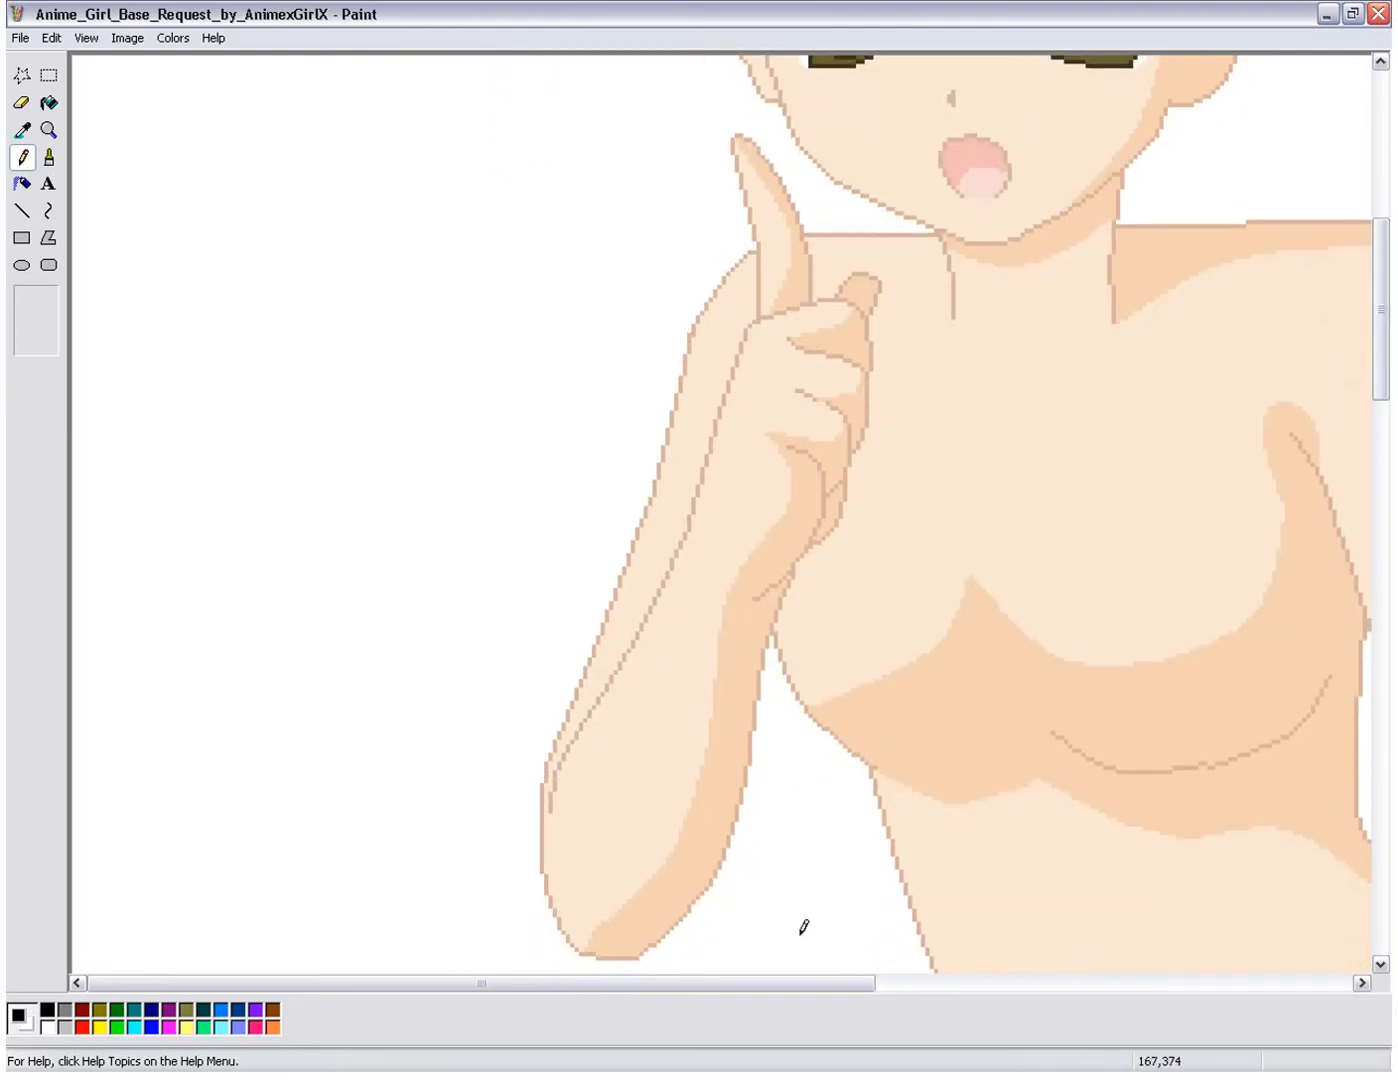
pyautogui.moveTo(752, 987); pyautogui.dragTo(886, 972)
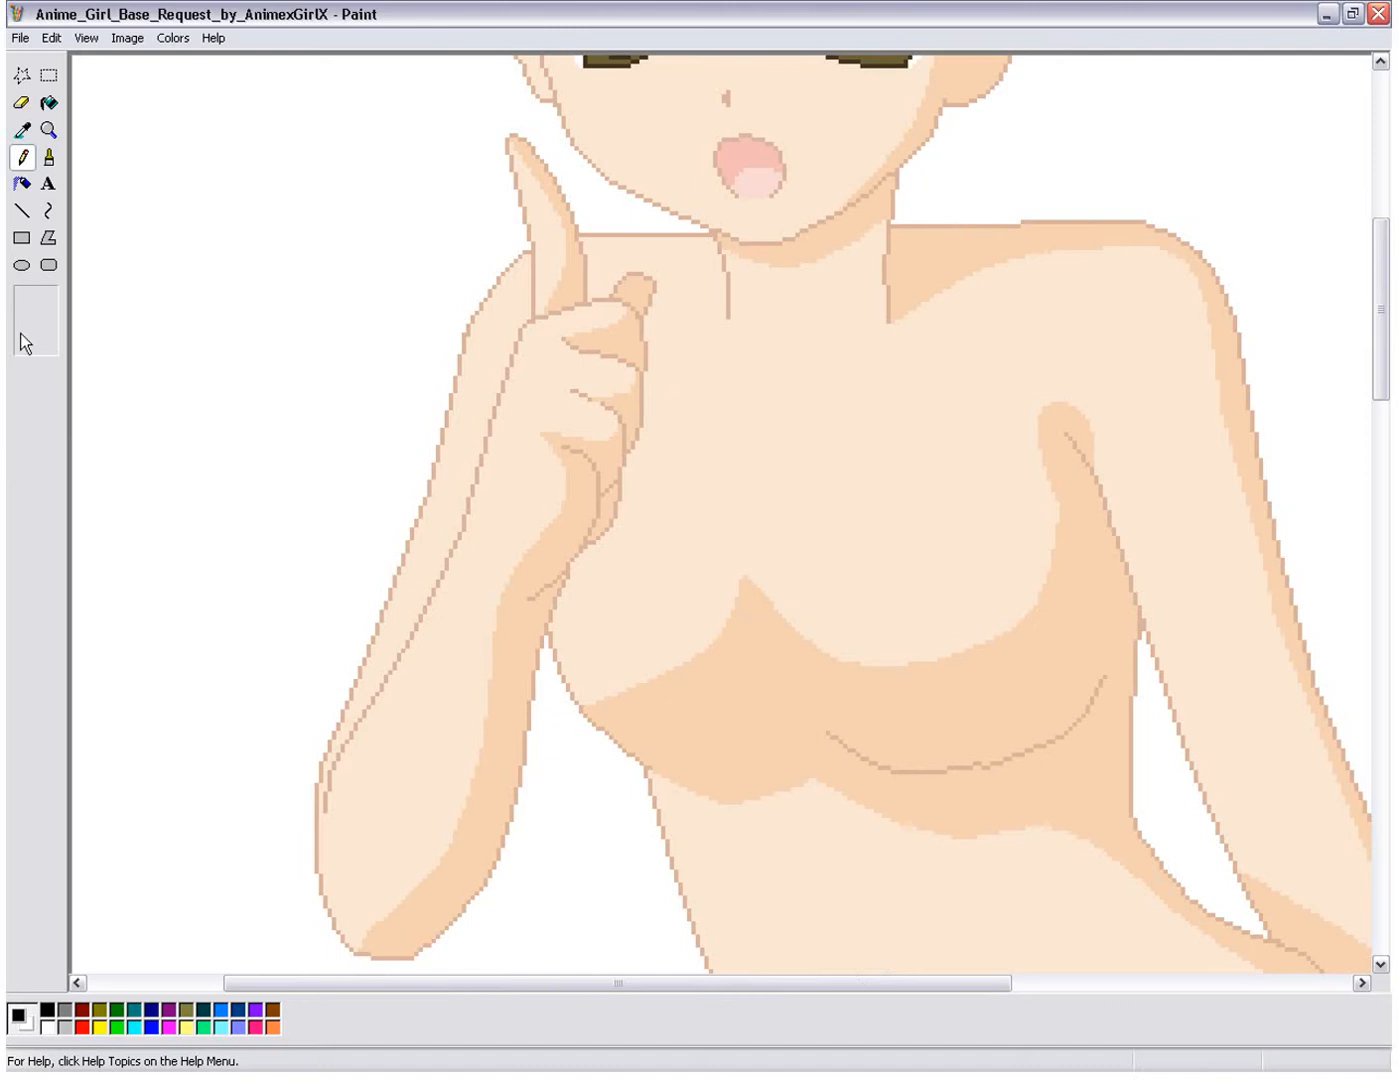
pyautogui.click(54, 219)
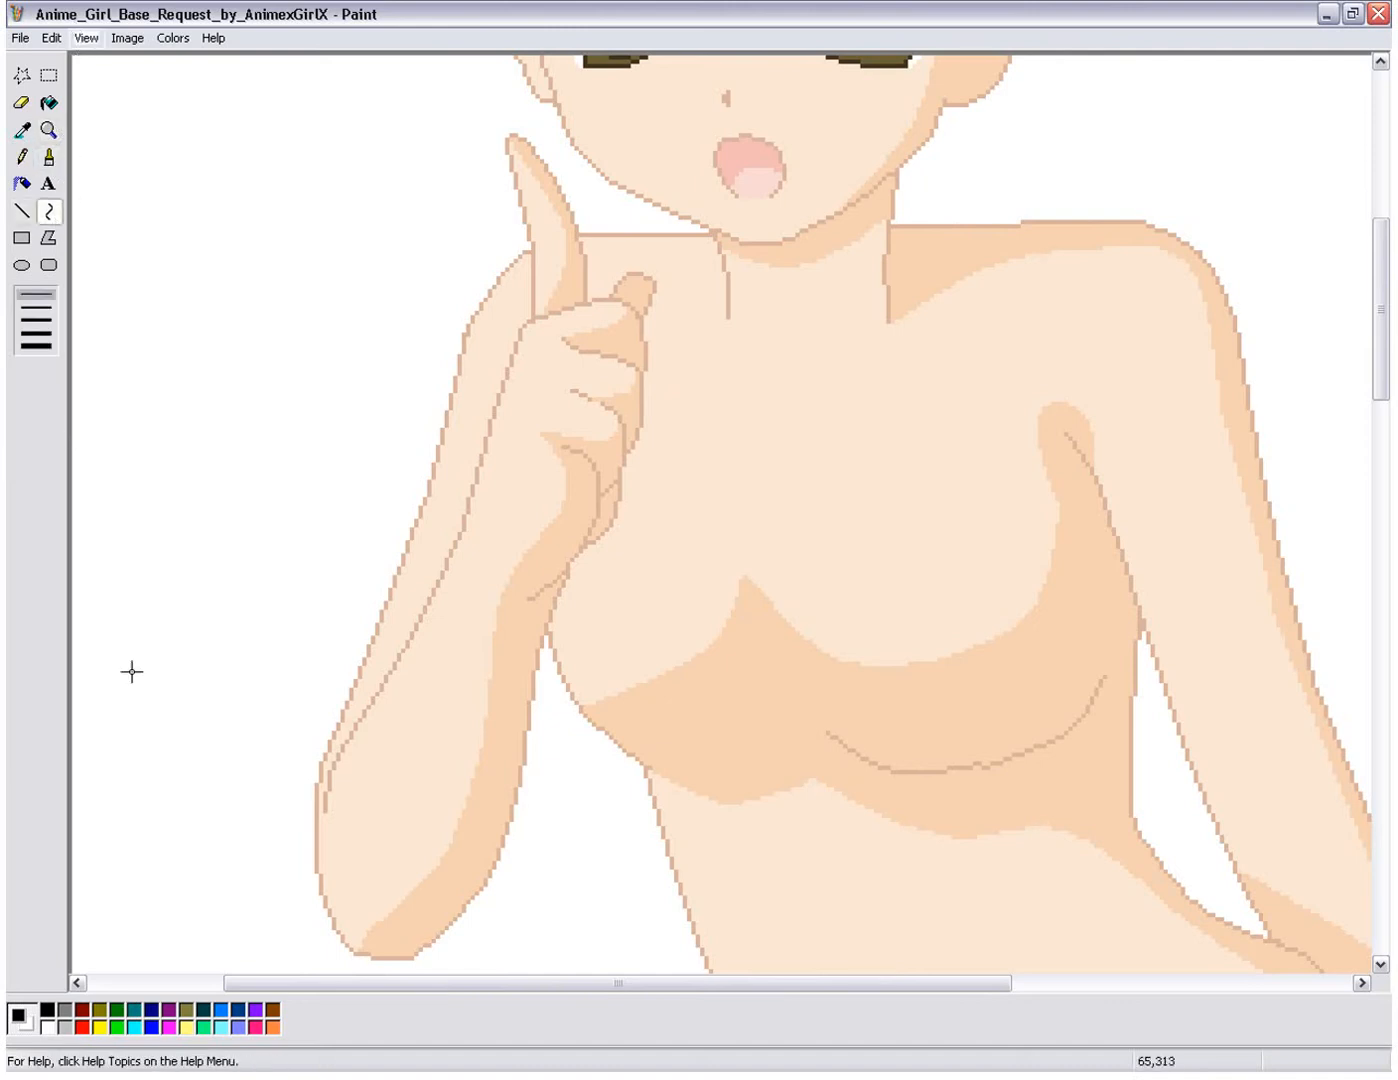
pyautogui.moveTo(405, 981); pyautogui.dragTo(462, 989)
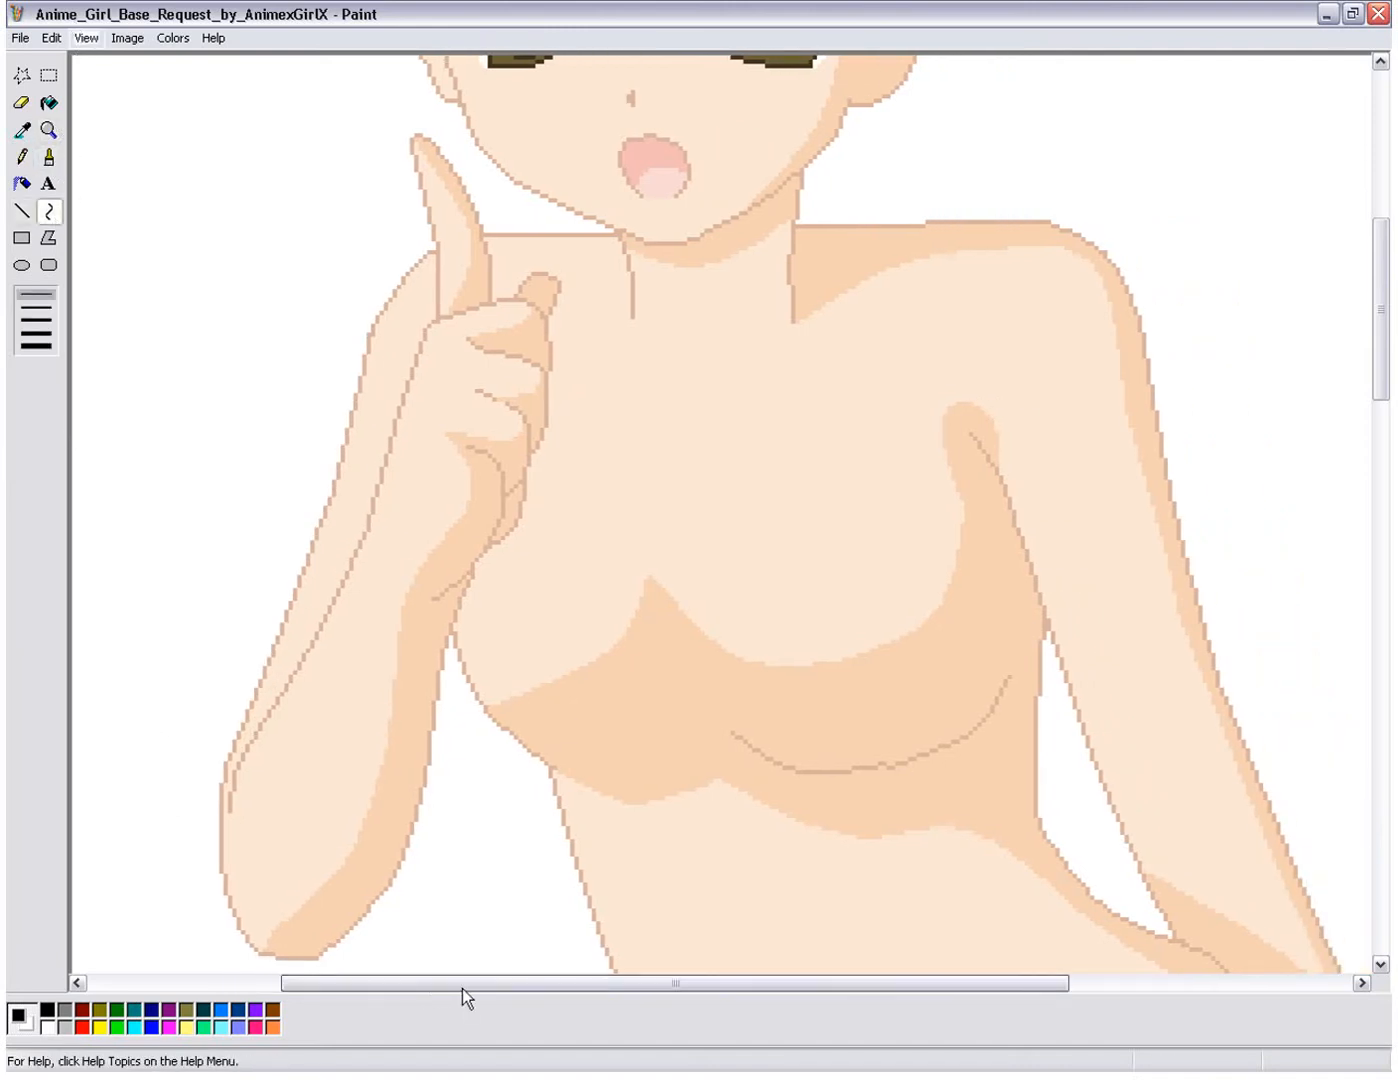
pyautogui.moveTo(1383, 391); pyautogui.dragTo(1385, 394)
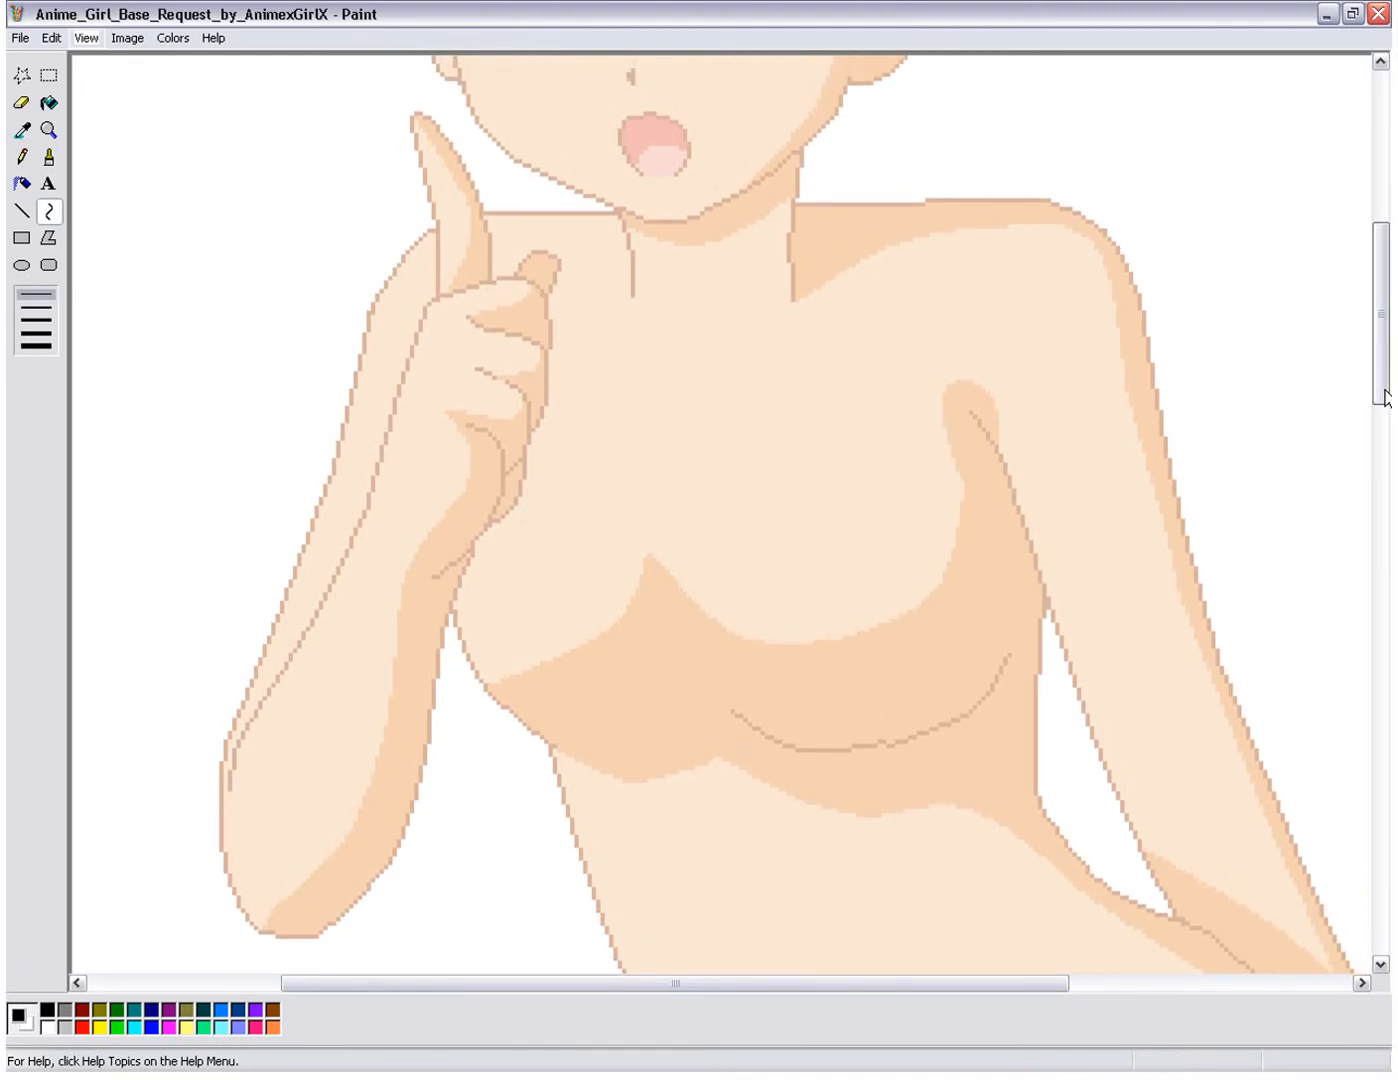
pyautogui.click(22, 157)
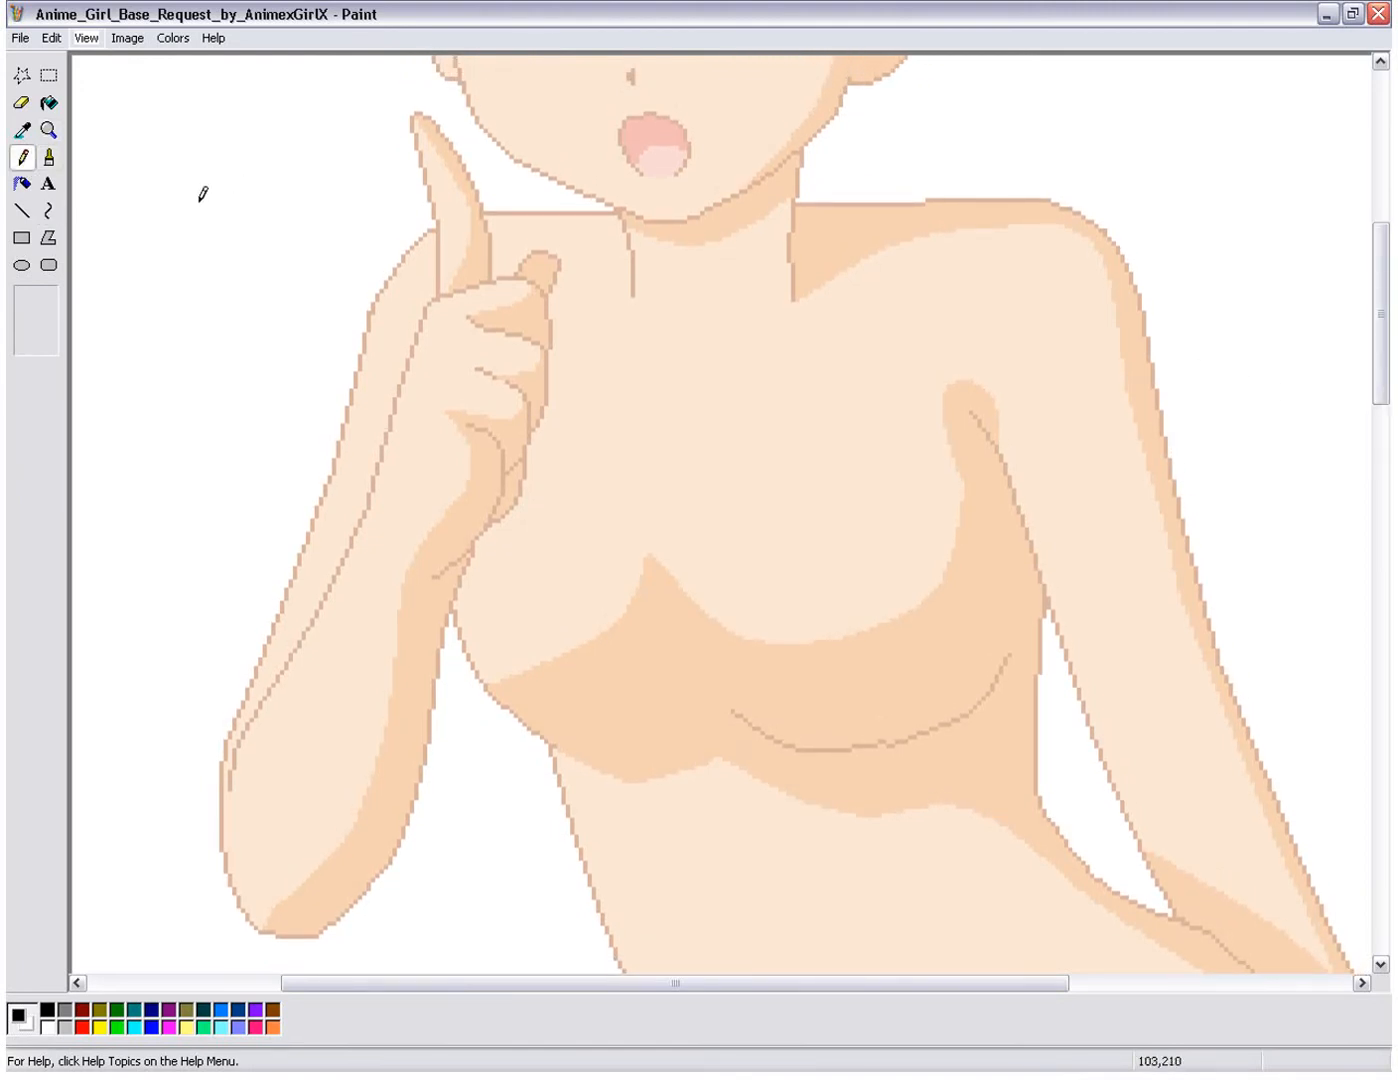
pyautogui.moveTo(173, 192)
pyautogui.mouseDown()
pyautogui.moveTo(186, 282)
pyautogui.moveTo(231, 160)
pyautogui.moveTo(175, 232)
pyautogui.moveTo(241, 214)
pyautogui.mouseUp()
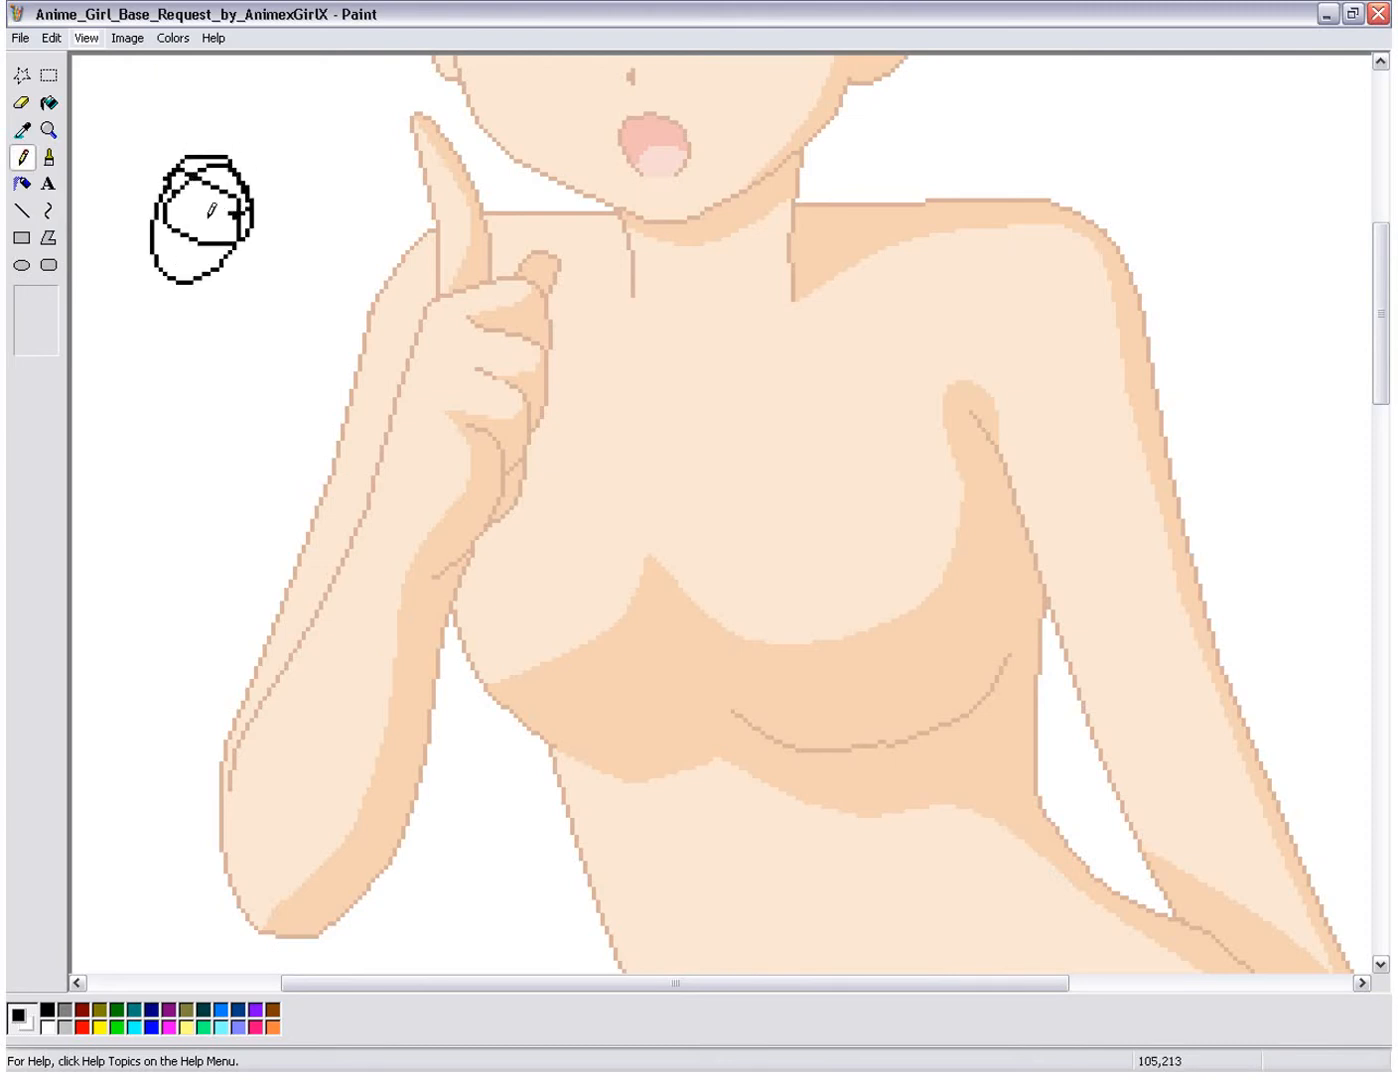
pyautogui.moveTo(208, 217); pyautogui.dragTo(190, 238)
pyautogui.hotkey('ctrl', 'z')
pyautogui.hotkey('ctrl', 'z')
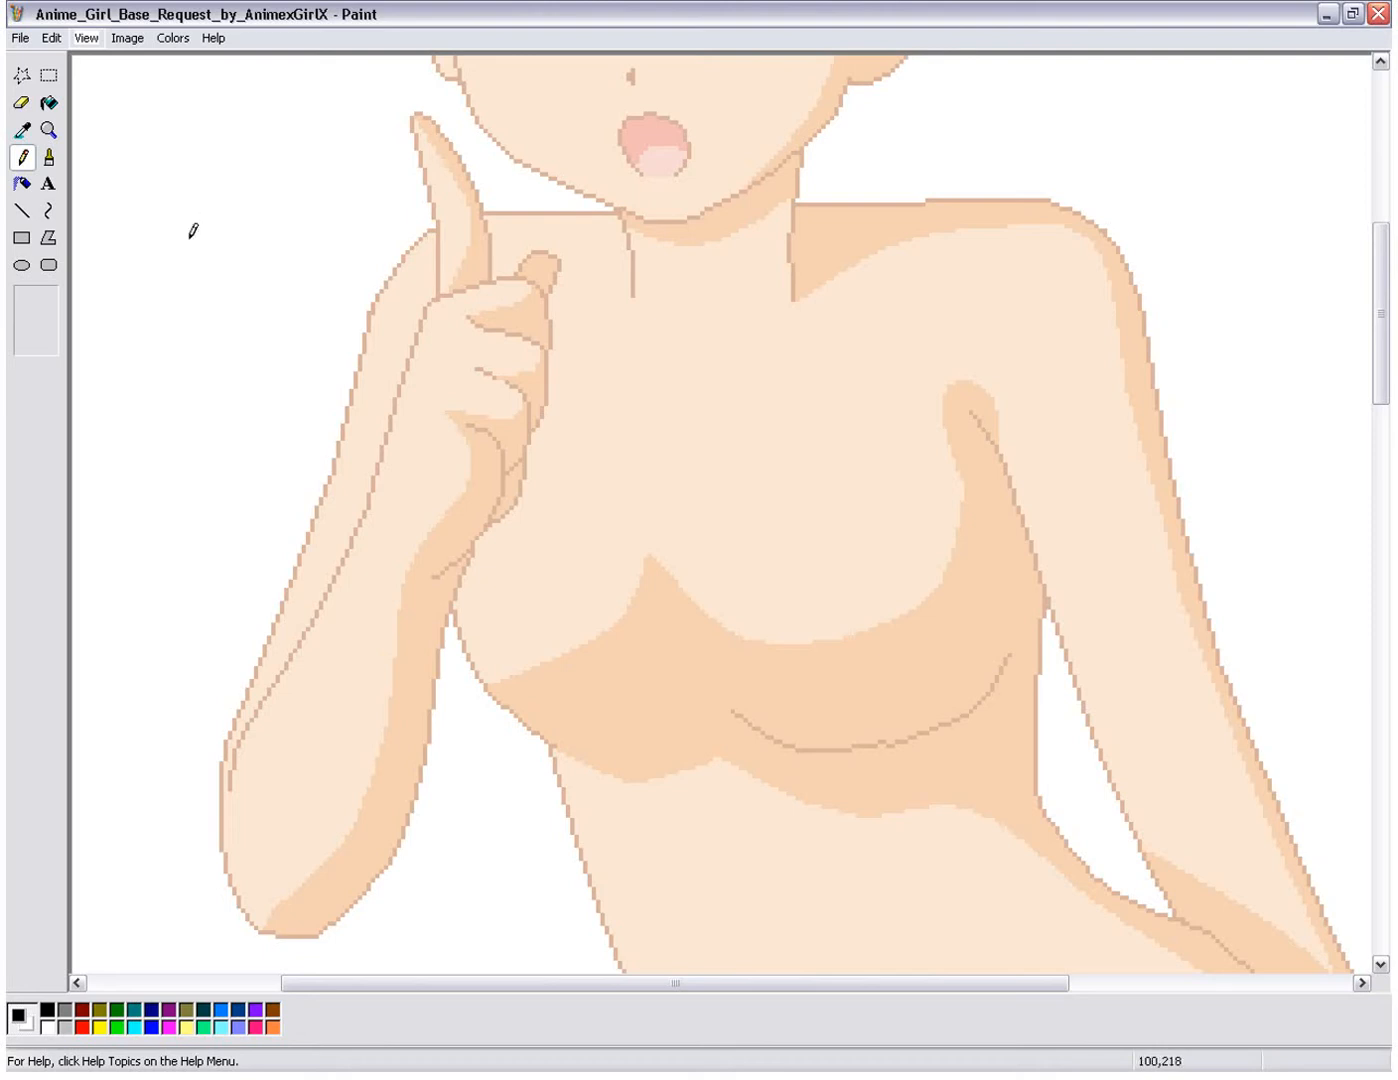
# Step: Draw a thin black neckline curve about 96 by 47 pixels, sagging from the armpit crease across the chest to the opposite shoulder beside the neck
pyautogui.click(51, 211)
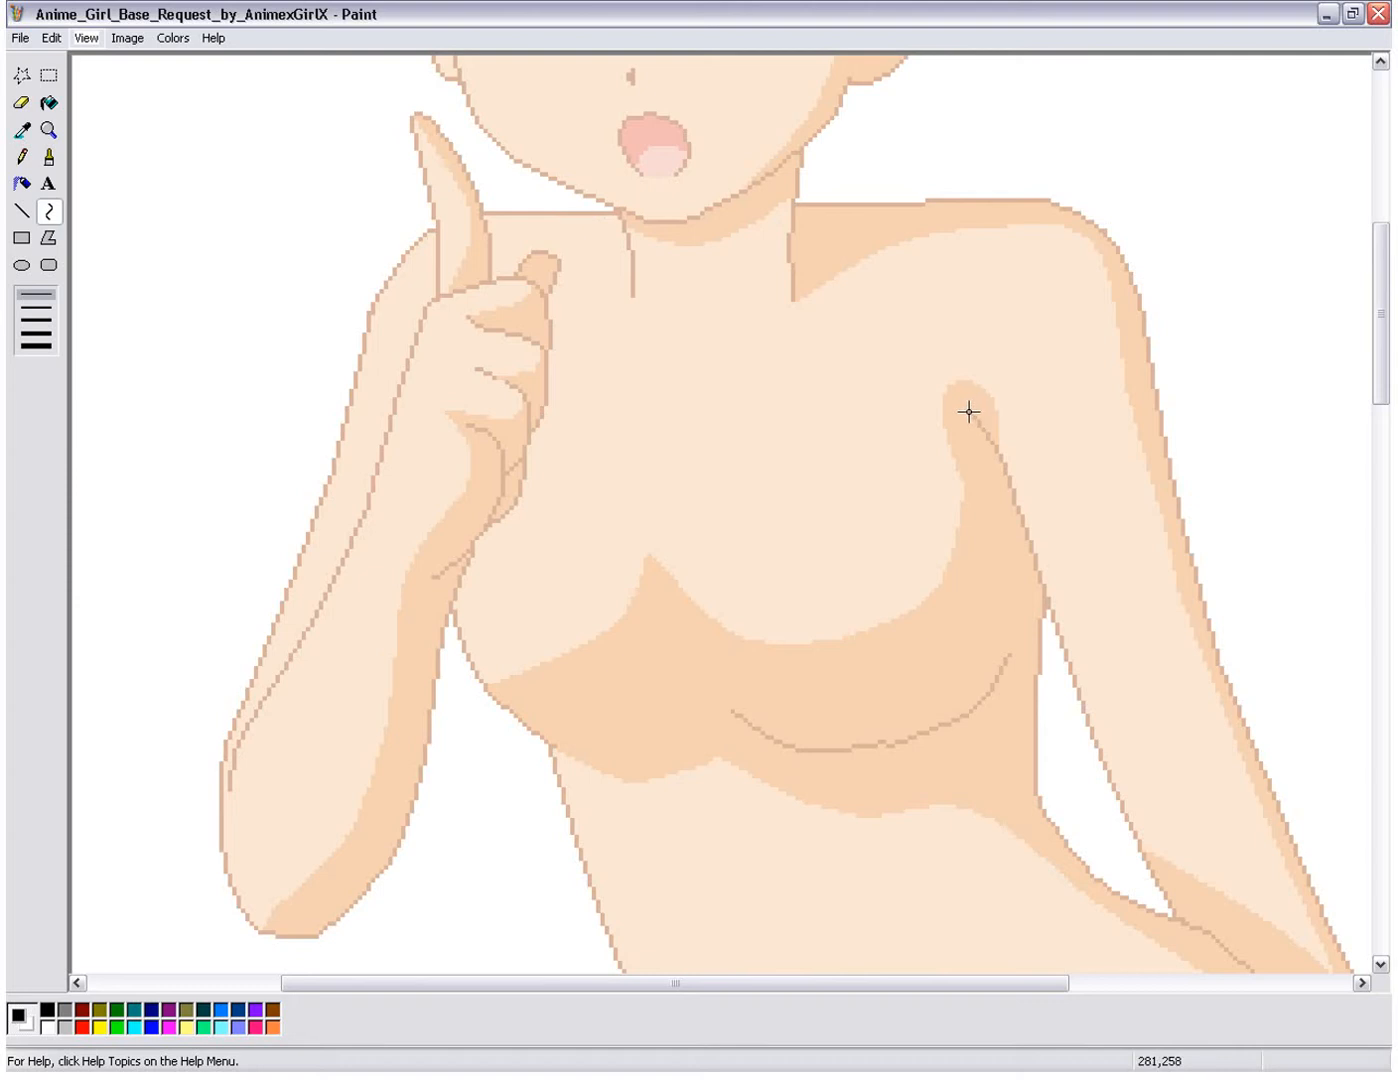
pyautogui.moveTo(968, 411); pyautogui.dragTo(563, 213)
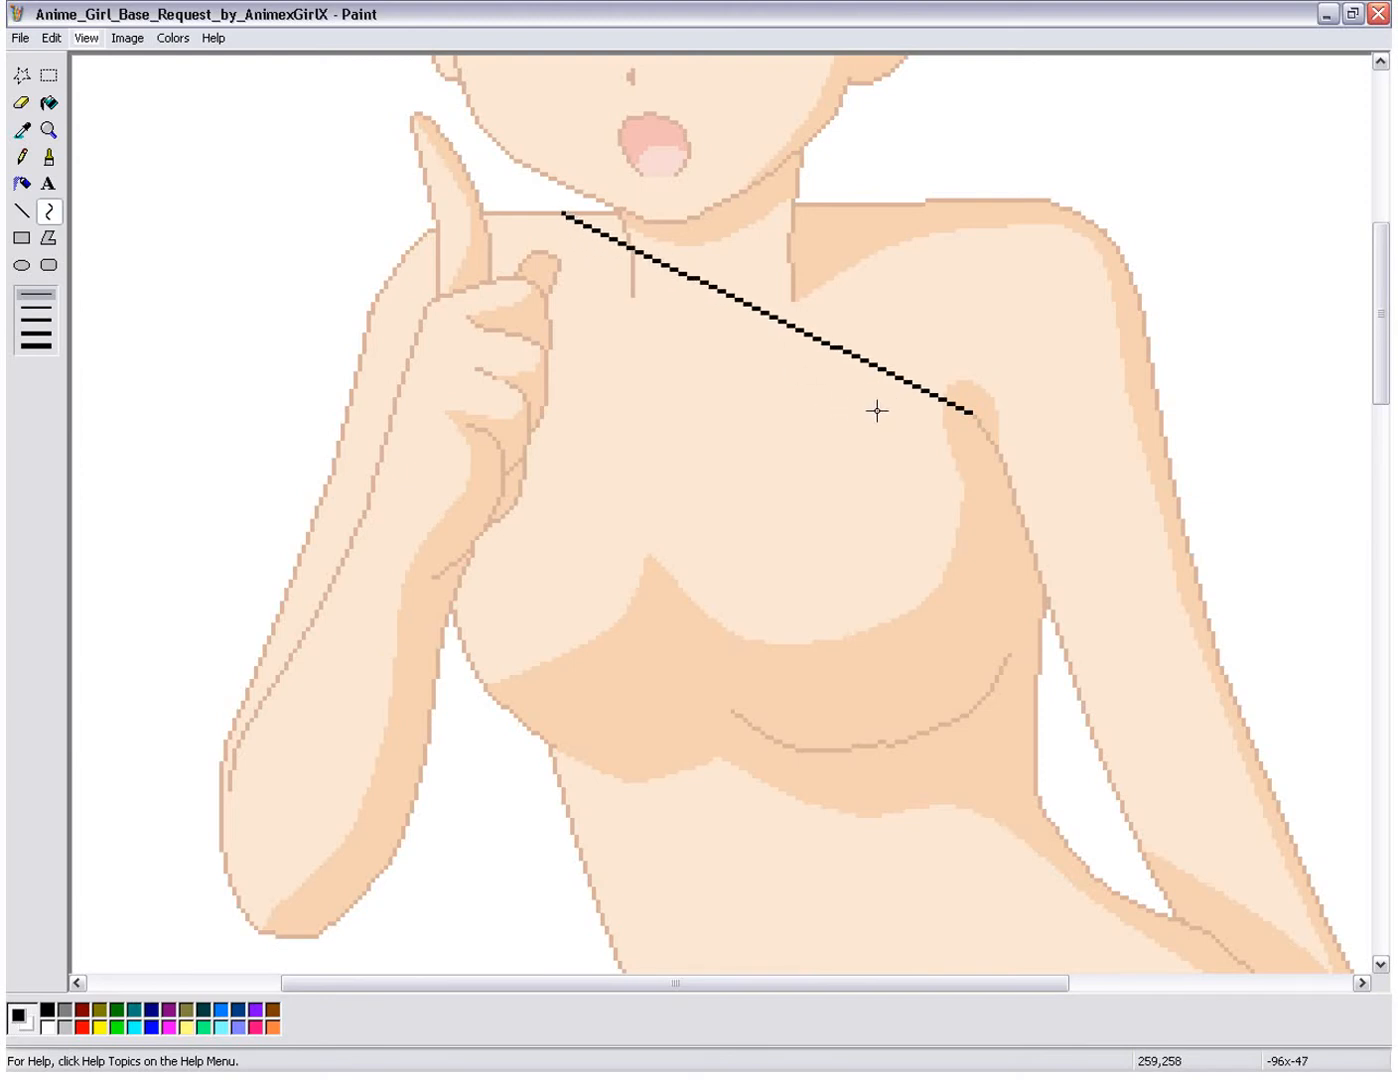
pyautogui.moveTo(929, 395); pyautogui.dragTo(793, 437)
pyautogui.moveTo(627, 312); pyautogui.dragTo(571, 378)
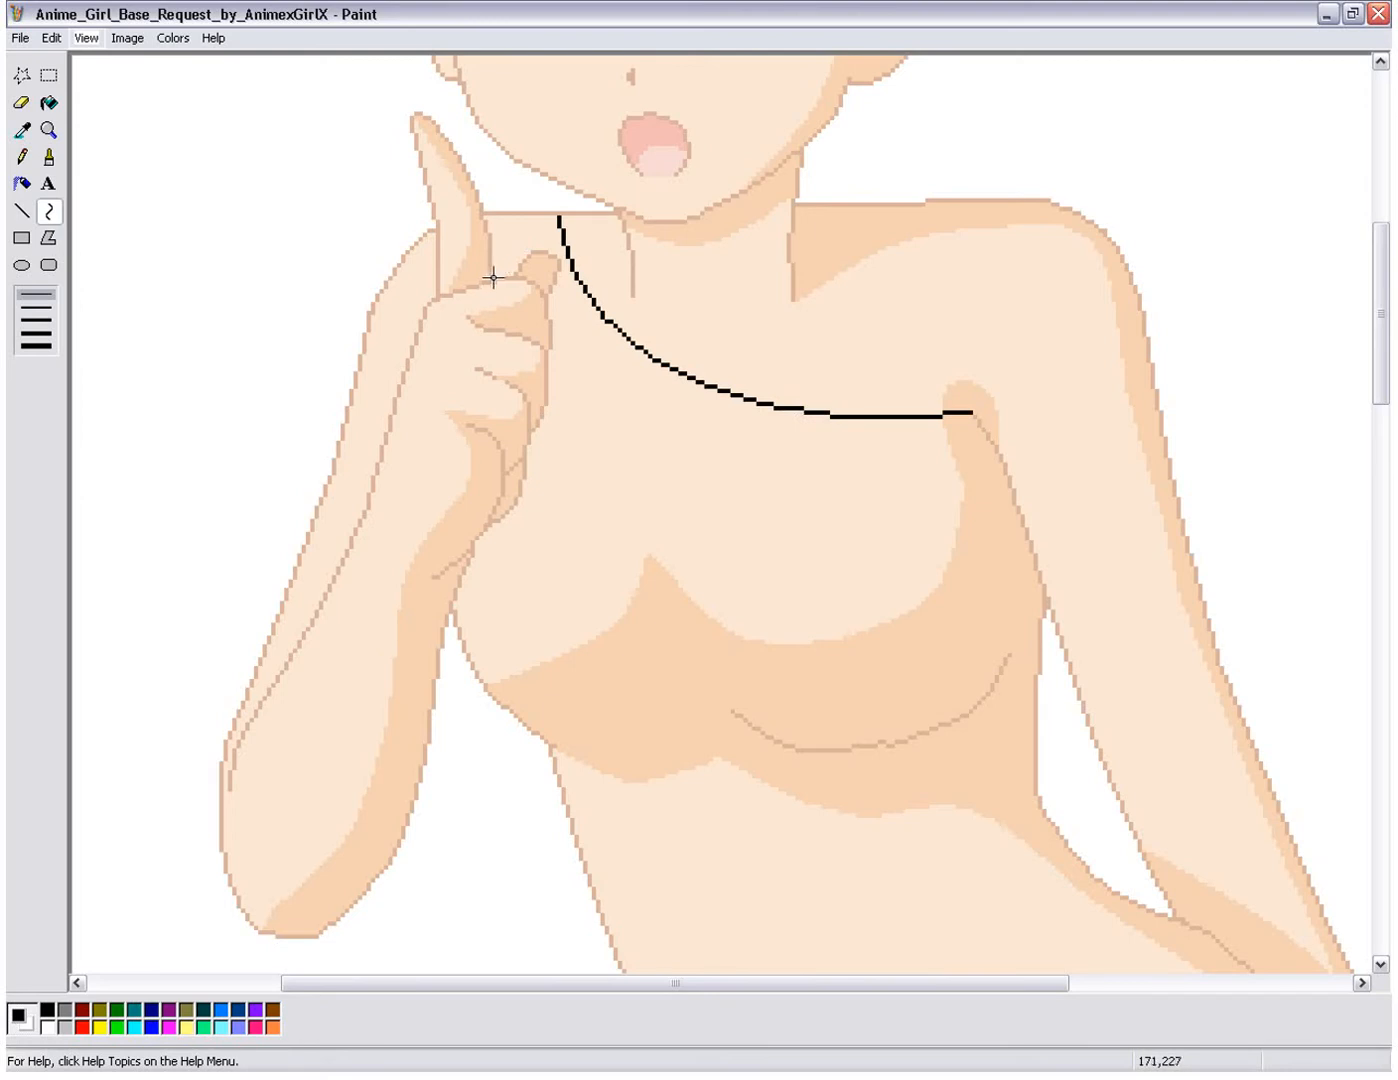
pyautogui.moveTo(492, 277); pyautogui.dragTo(512, 247)
# Step: Draw a black curve from the figure's waist beside the raised arm, following the hip and flaring outward beside the upper thigh
pyautogui.moveTo(1386, 368); pyautogui.dragTo(1388, 451)
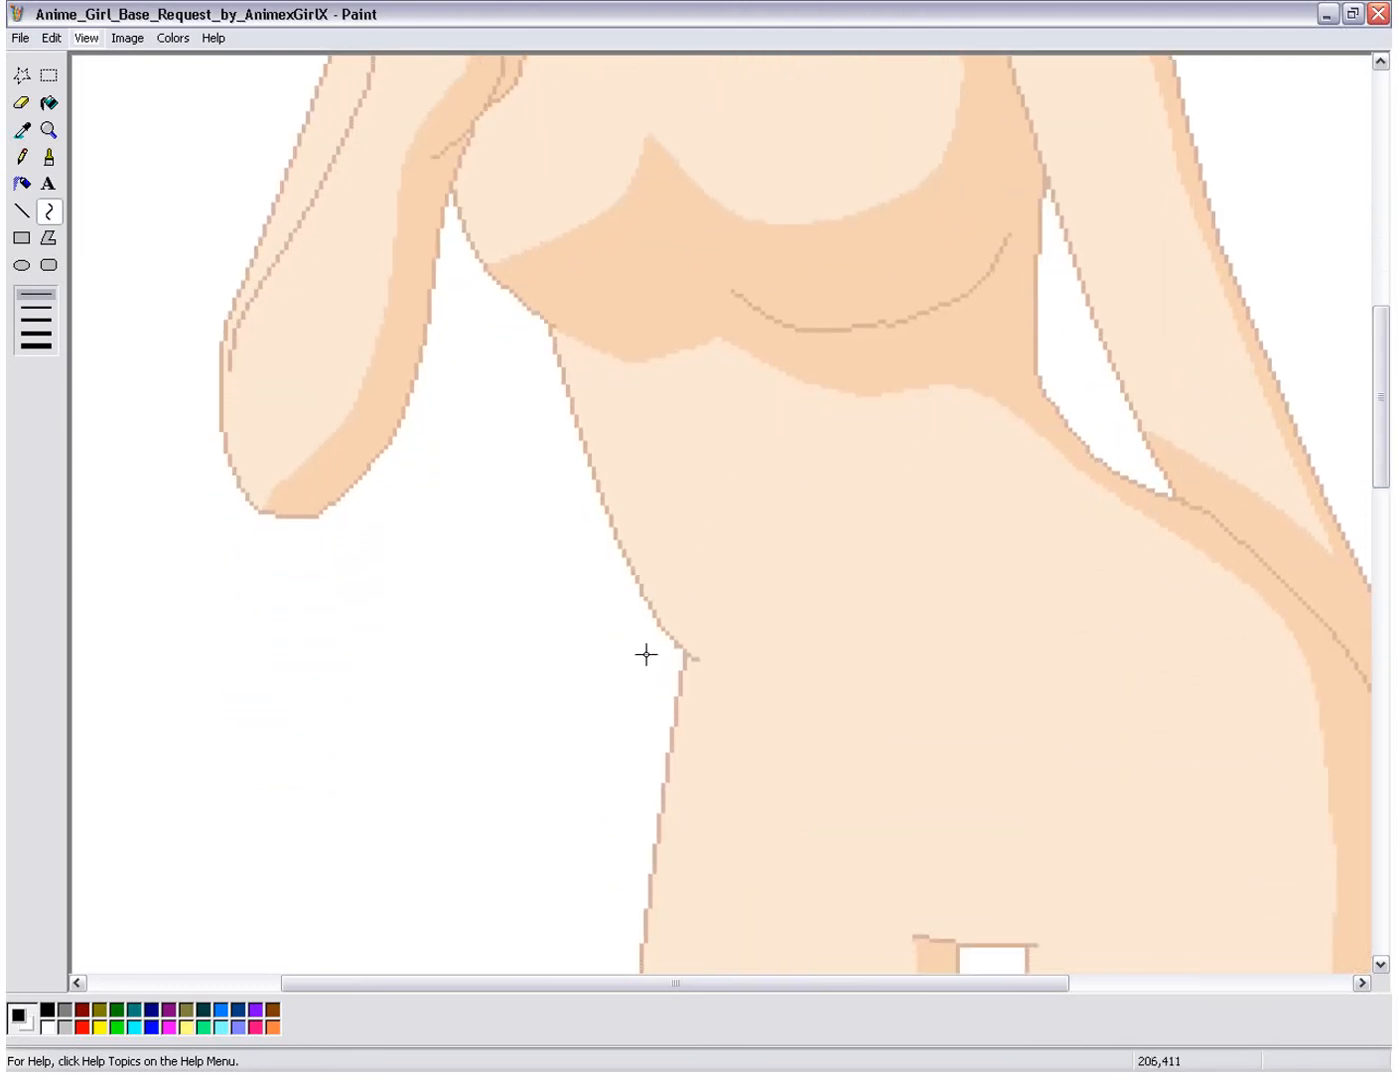
pyautogui.moveTo(1386, 473); pyautogui.dragTo(1385, 514)
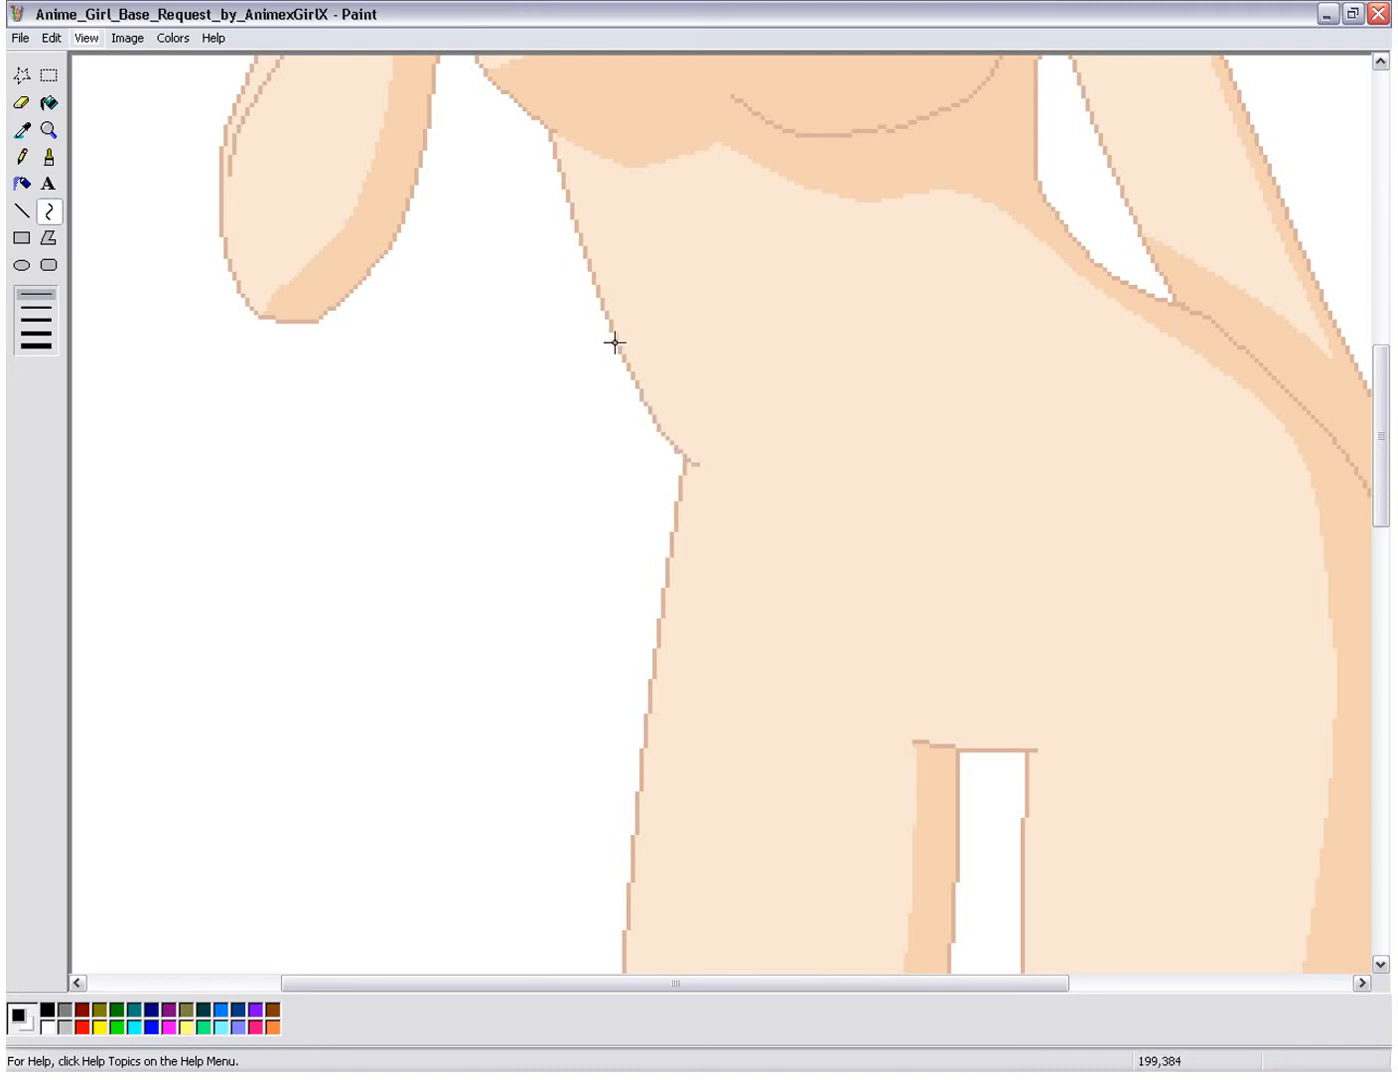
pyautogui.moveTo(621, 372); pyautogui.dragTo(547, 788)
pyautogui.moveTo(632, 517); pyautogui.dragTo(666, 493)
pyautogui.moveTo(621, 634); pyautogui.dragTo(667, 694)
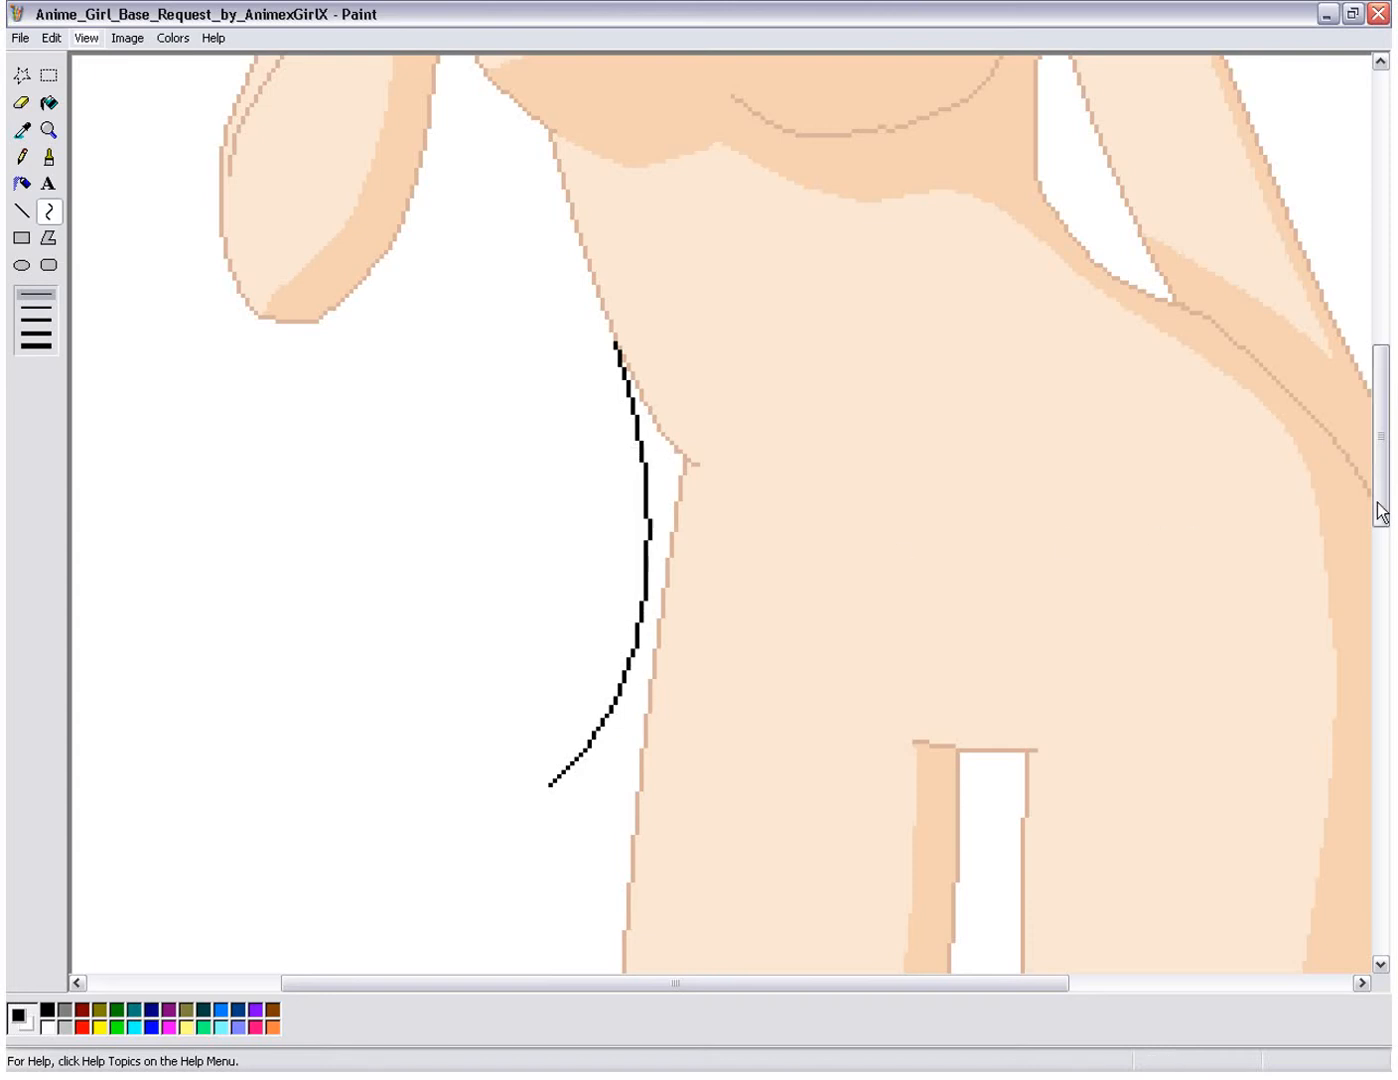
# Step: Extend the flared hip line with a second curve running outward and down, ending almost vertical beside the thigh
pyautogui.moveTo(1385, 505)
pyautogui.mouseDown()
pyautogui.moveTo(1385, 423)
pyautogui.moveTo(1388, 481)
pyautogui.mouseUp()
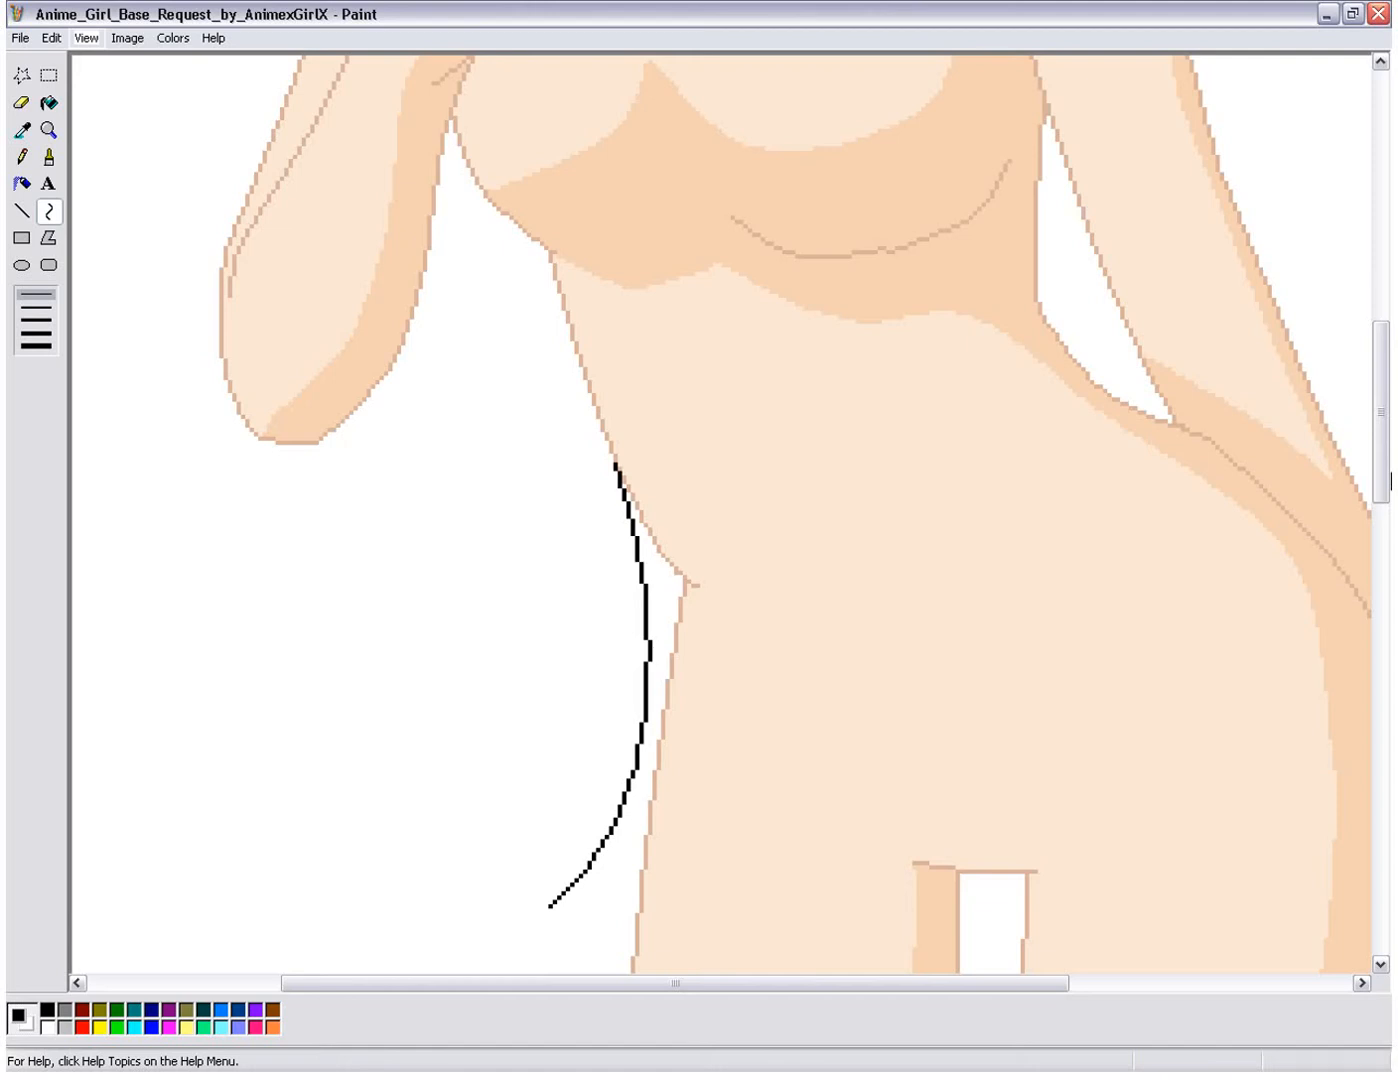
pyautogui.moveTo(1388, 482); pyautogui.dragTo(1380, 551)
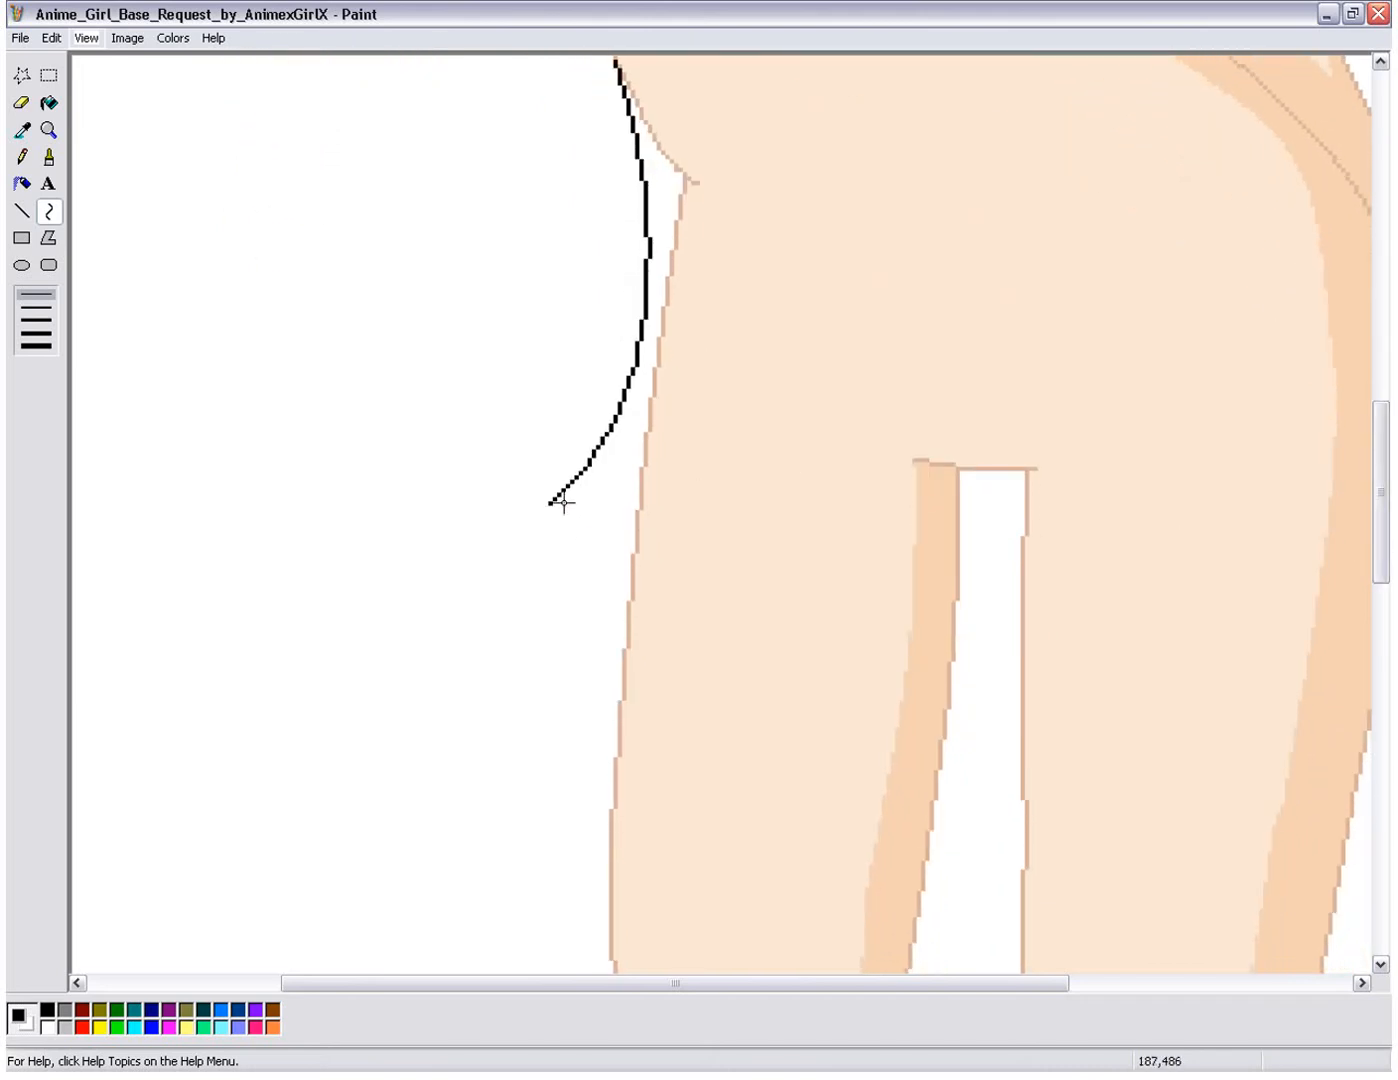
pyautogui.moveTo(551, 503); pyautogui.dragTo(464, 686)
pyautogui.moveTo(533, 537); pyautogui.dragTo(448, 633)
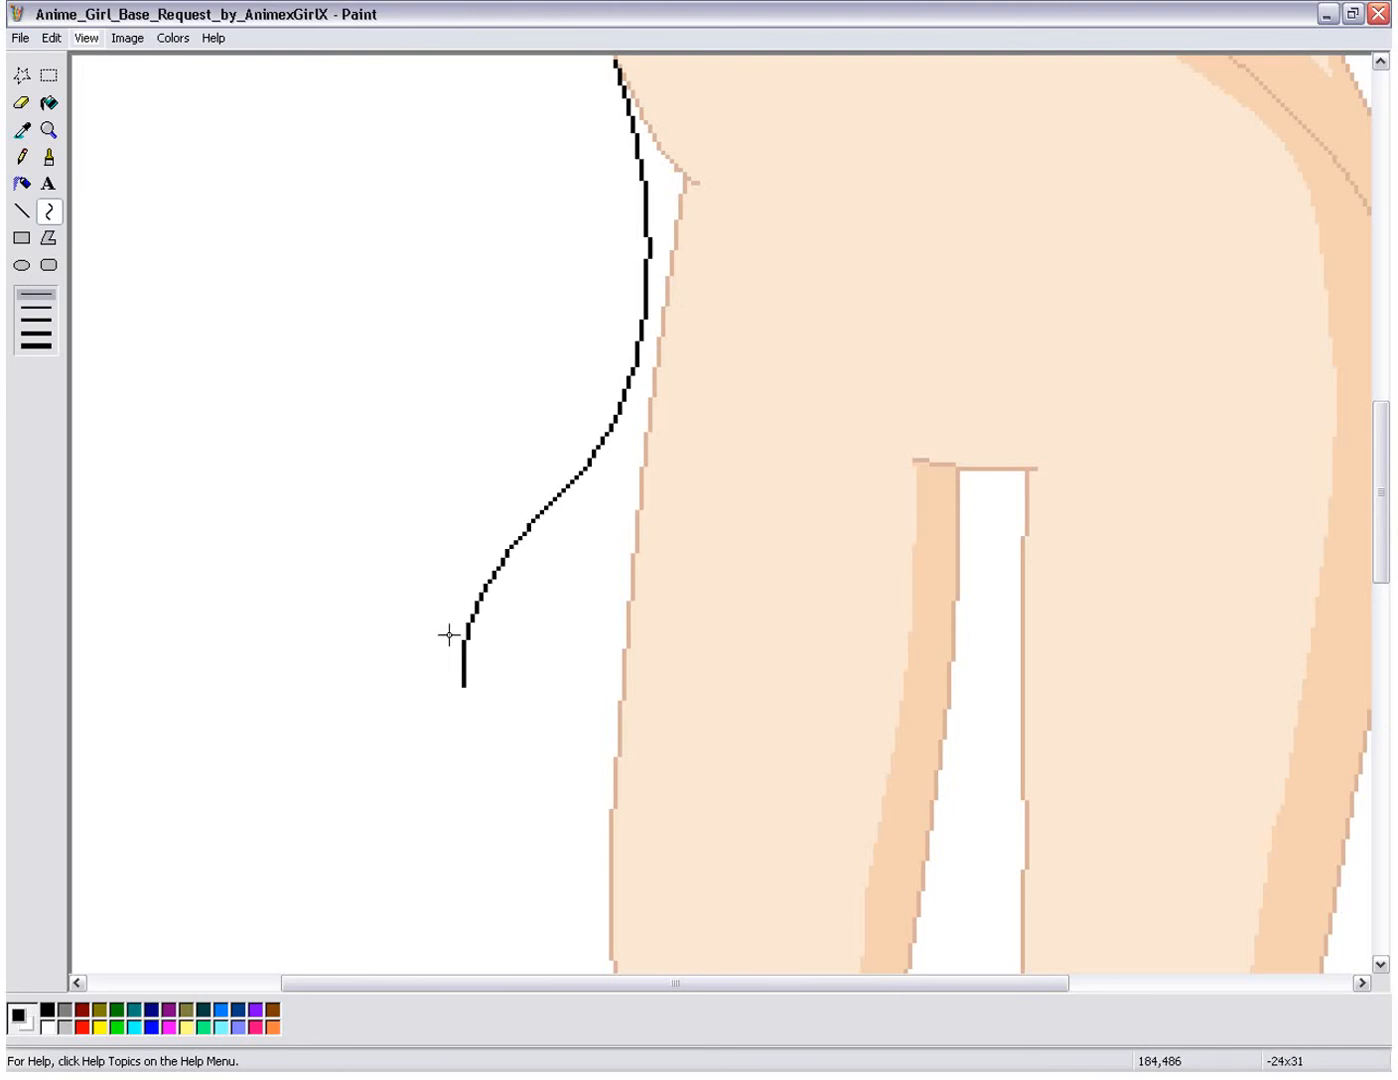
# Step: Draw an inward-bowed black curve about 38 by 78 pixels across the gap between torso and lowered arm, from the armpit to the hip
pyautogui.moveTo(1378, 525)
pyautogui.mouseDown()
pyautogui.moveTo(1359, 222)
pyautogui.moveTo(1385, 361)
pyautogui.moveTo(1381, 491)
pyautogui.mouseUp()
pyautogui.moveTo(825, 984); pyautogui.dragTo(1004, 986)
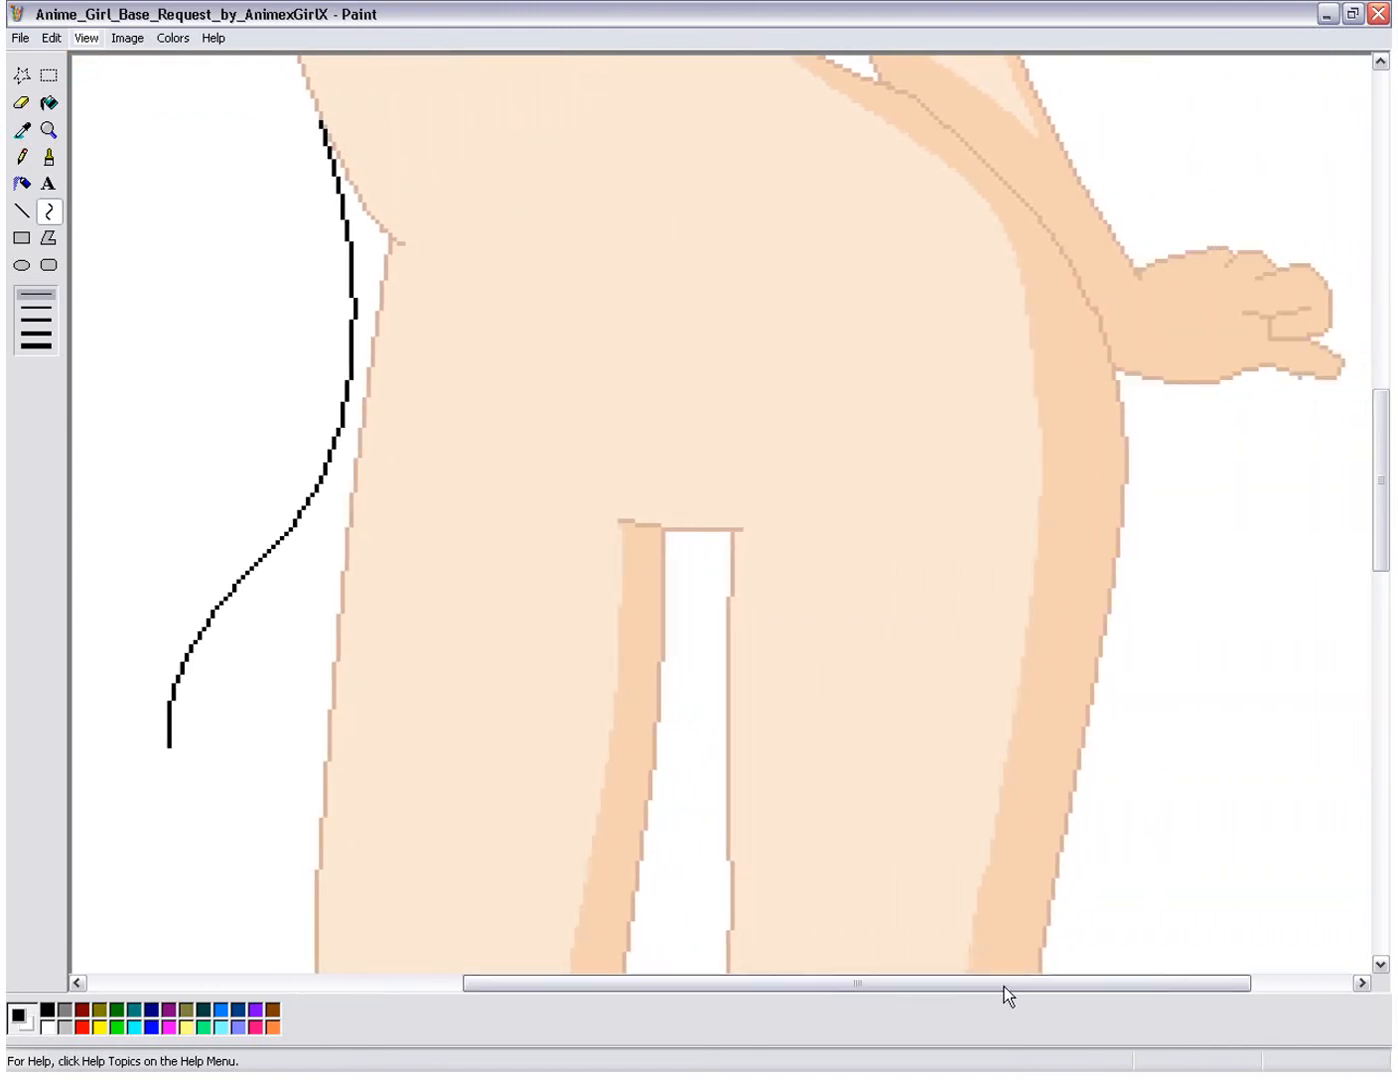
pyautogui.moveTo(1386, 555); pyautogui.dragTo(1385, 535)
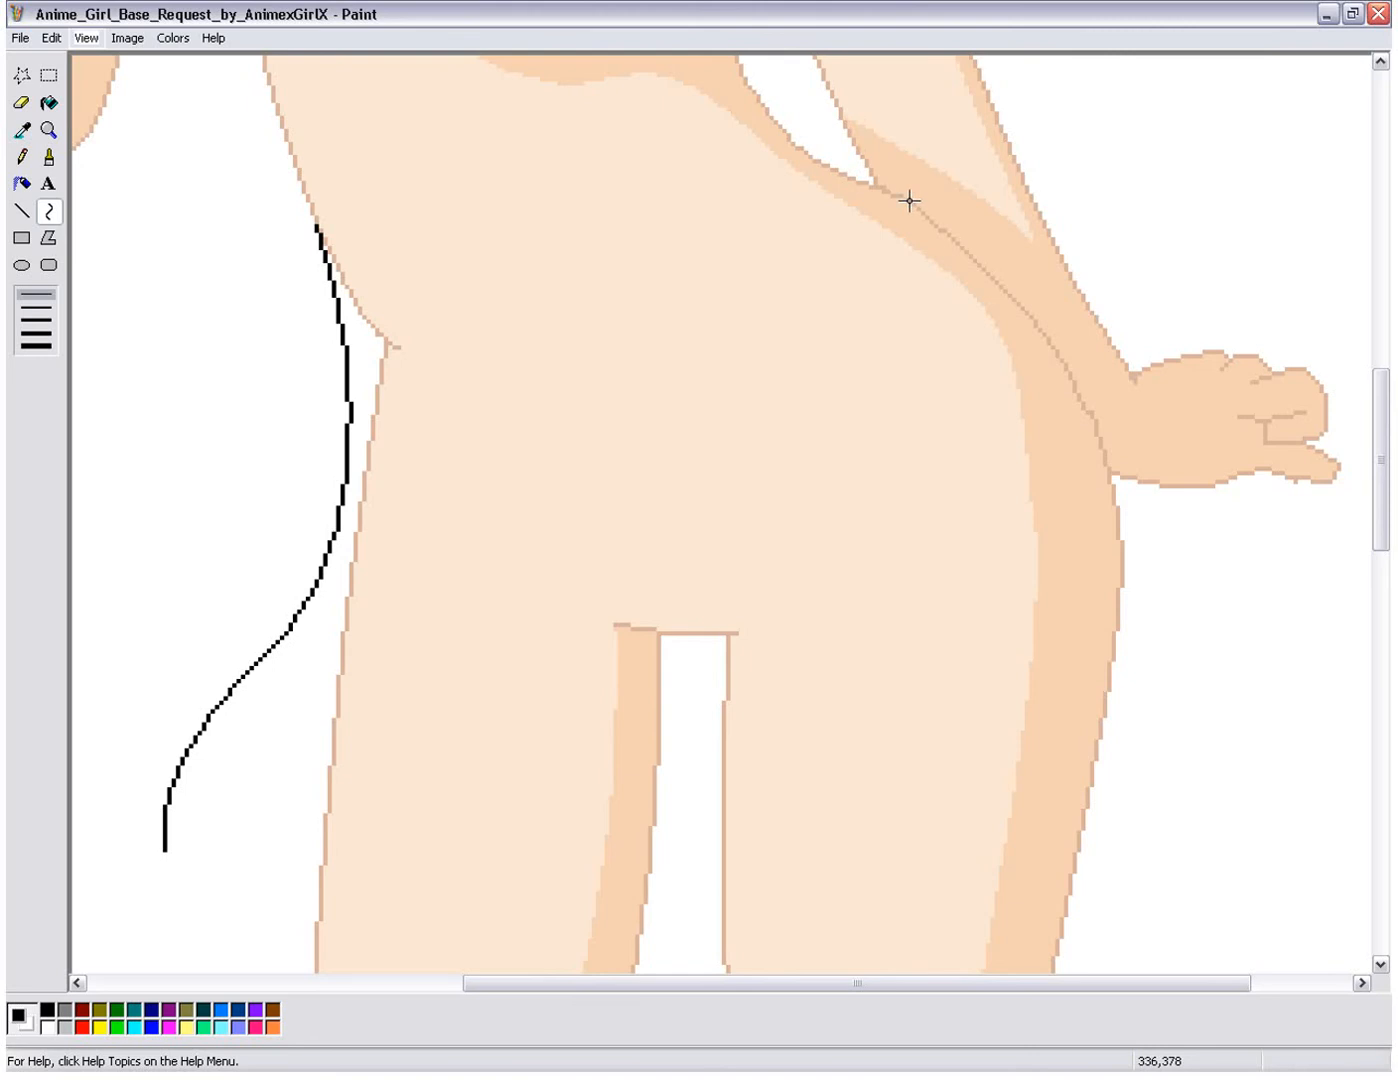
pyautogui.moveTo(1387, 452); pyautogui.dragTo(1386, 385)
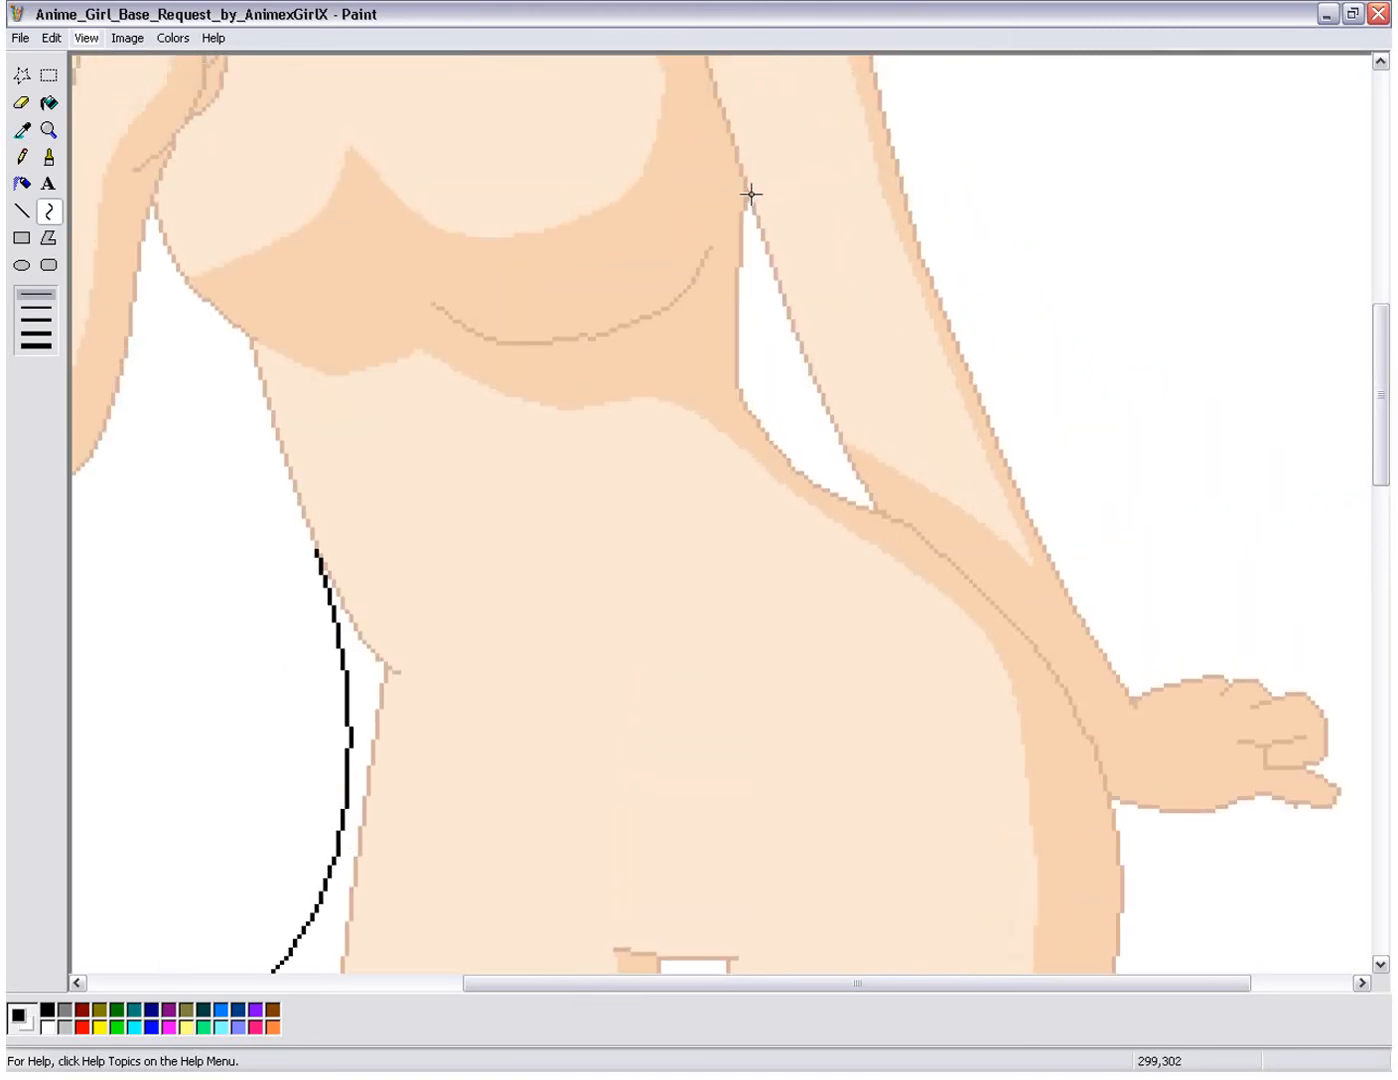
pyautogui.moveTo(745, 193); pyautogui.dragTo(907, 525)
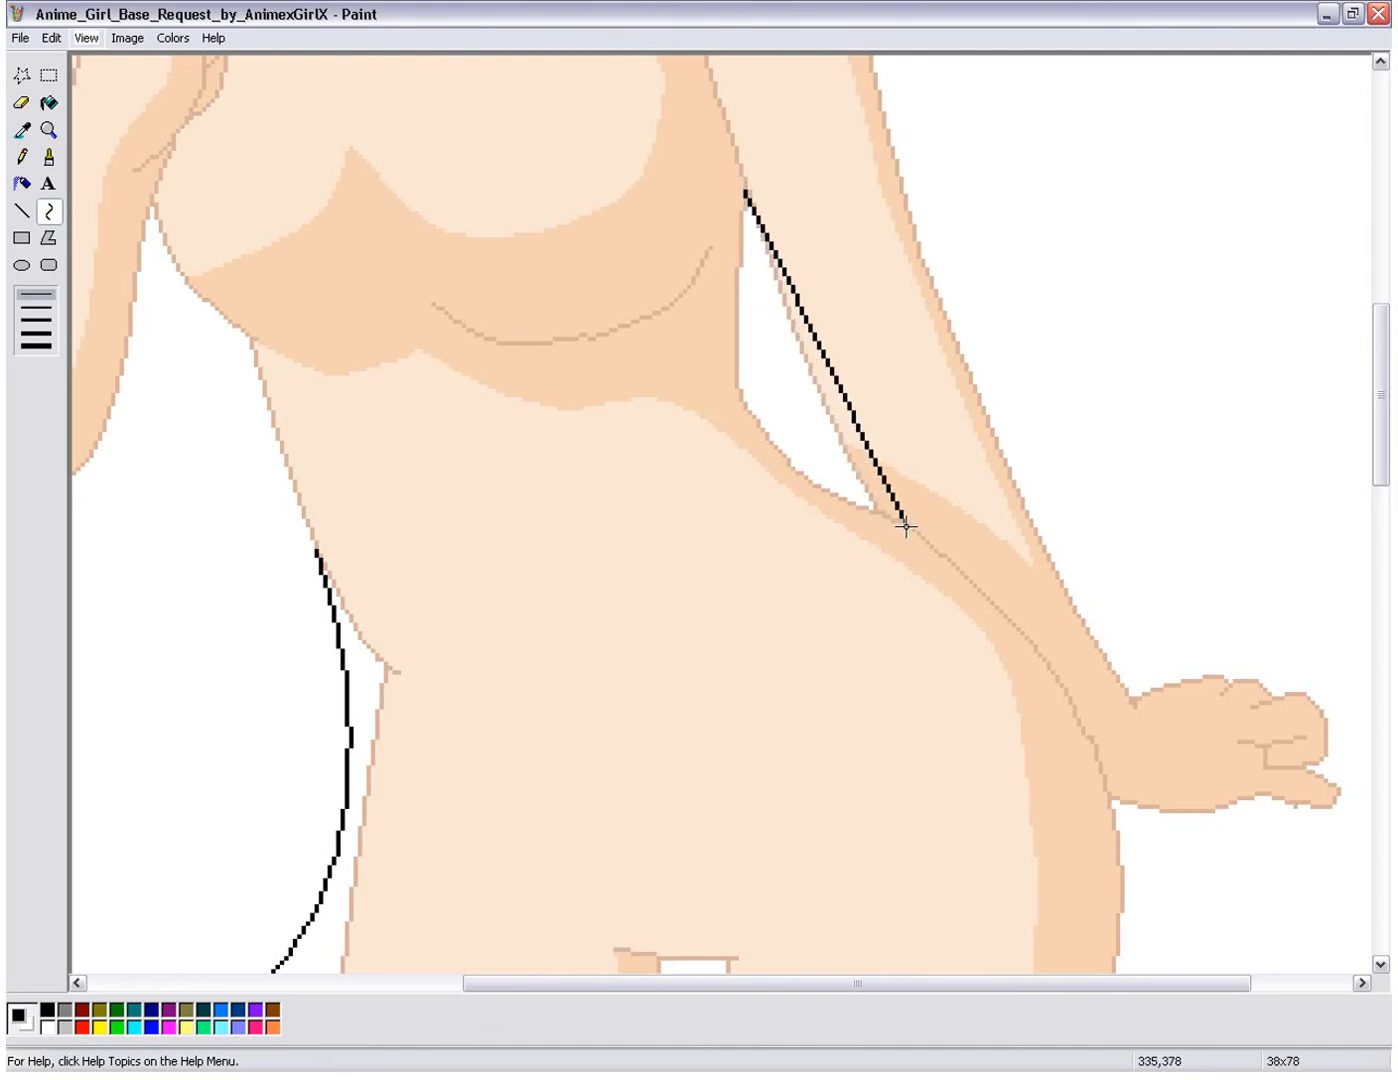
pyautogui.moveTo(782, 379); pyautogui.dragTo(752, 386)
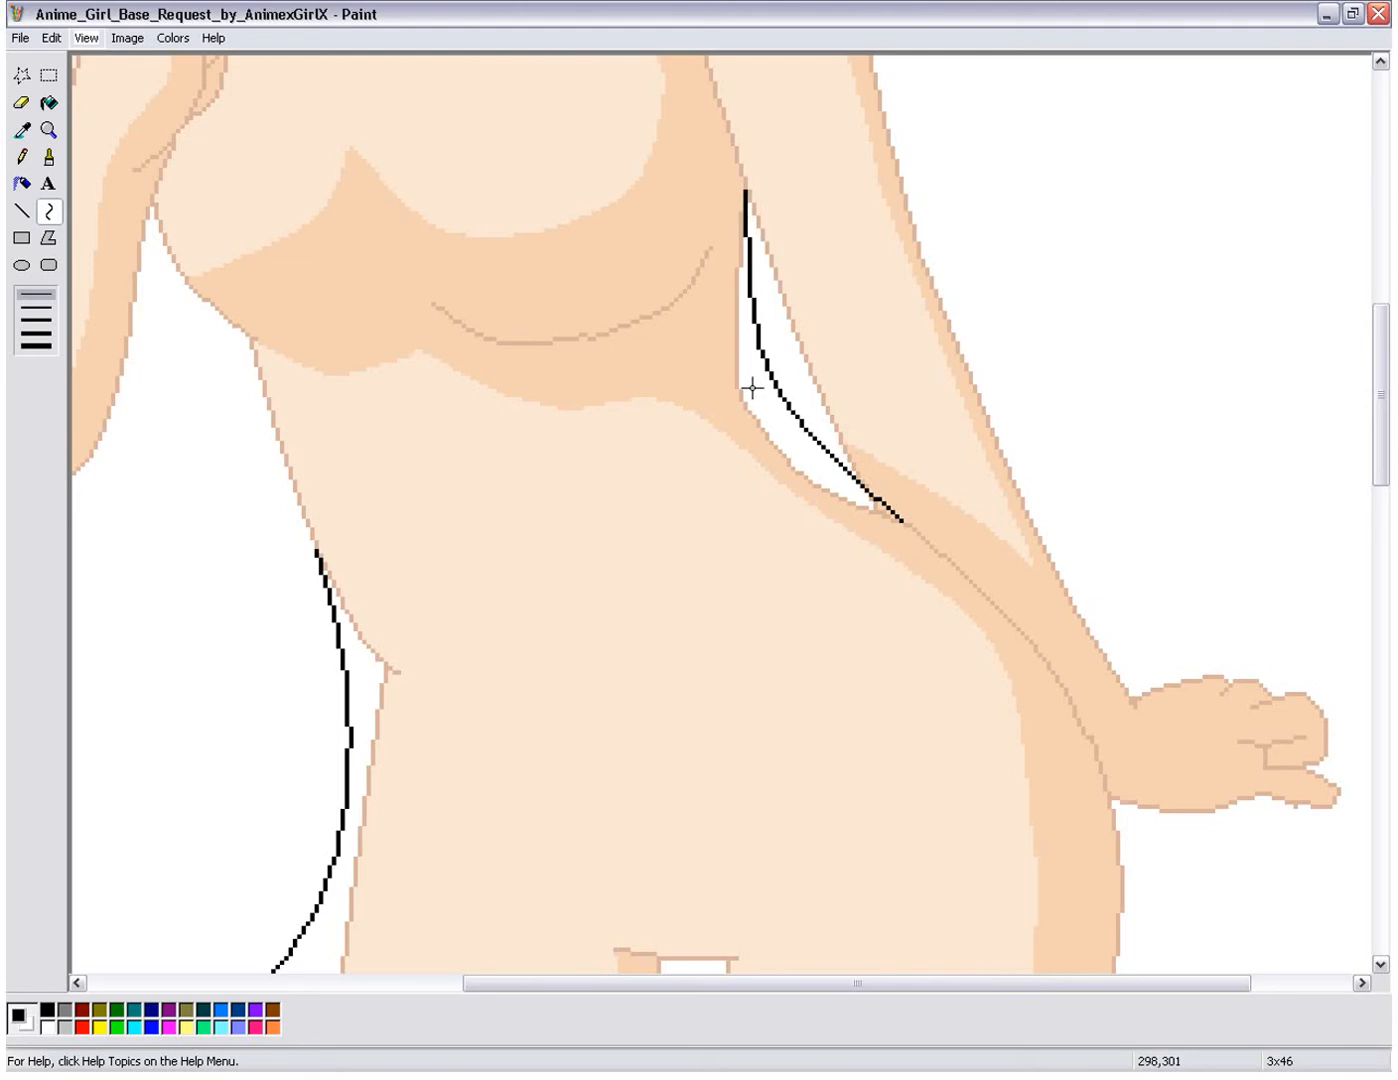
pyautogui.moveTo(836, 482); pyautogui.dragTo(833, 492)
pyautogui.click(834, 492)
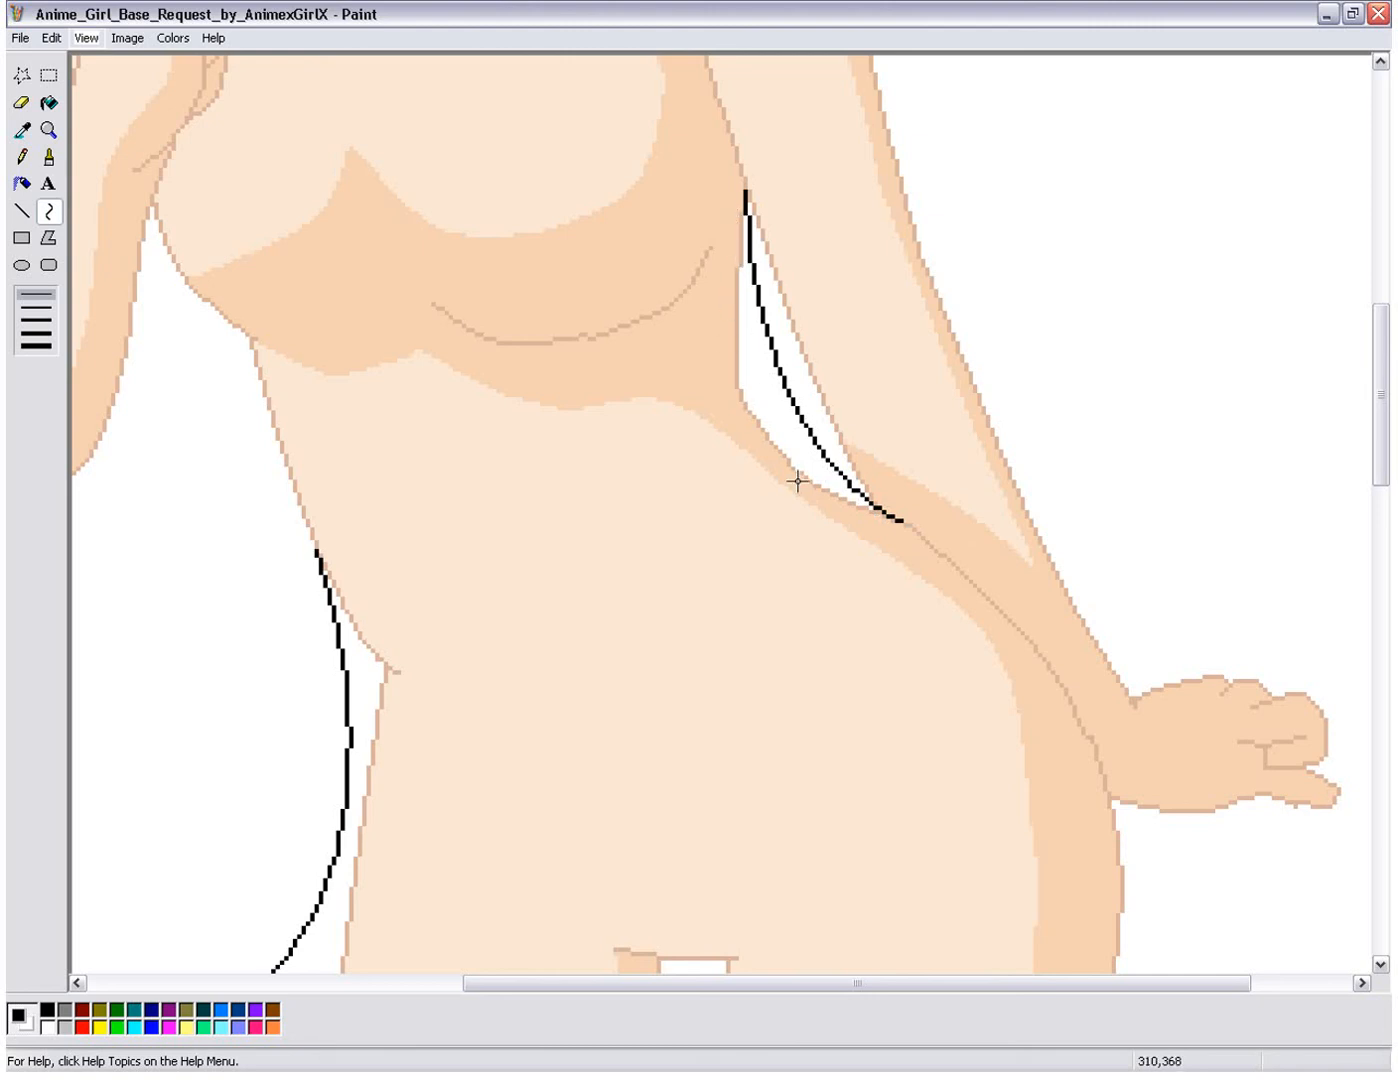
# Step: Draw an outward-bowed black curve about 102 pixels tall beside the outer thigh, starting where the lowered hand meets the hip
pyautogui.moveTo(1384, 459); pyautogui.dragTo(1381, 545)
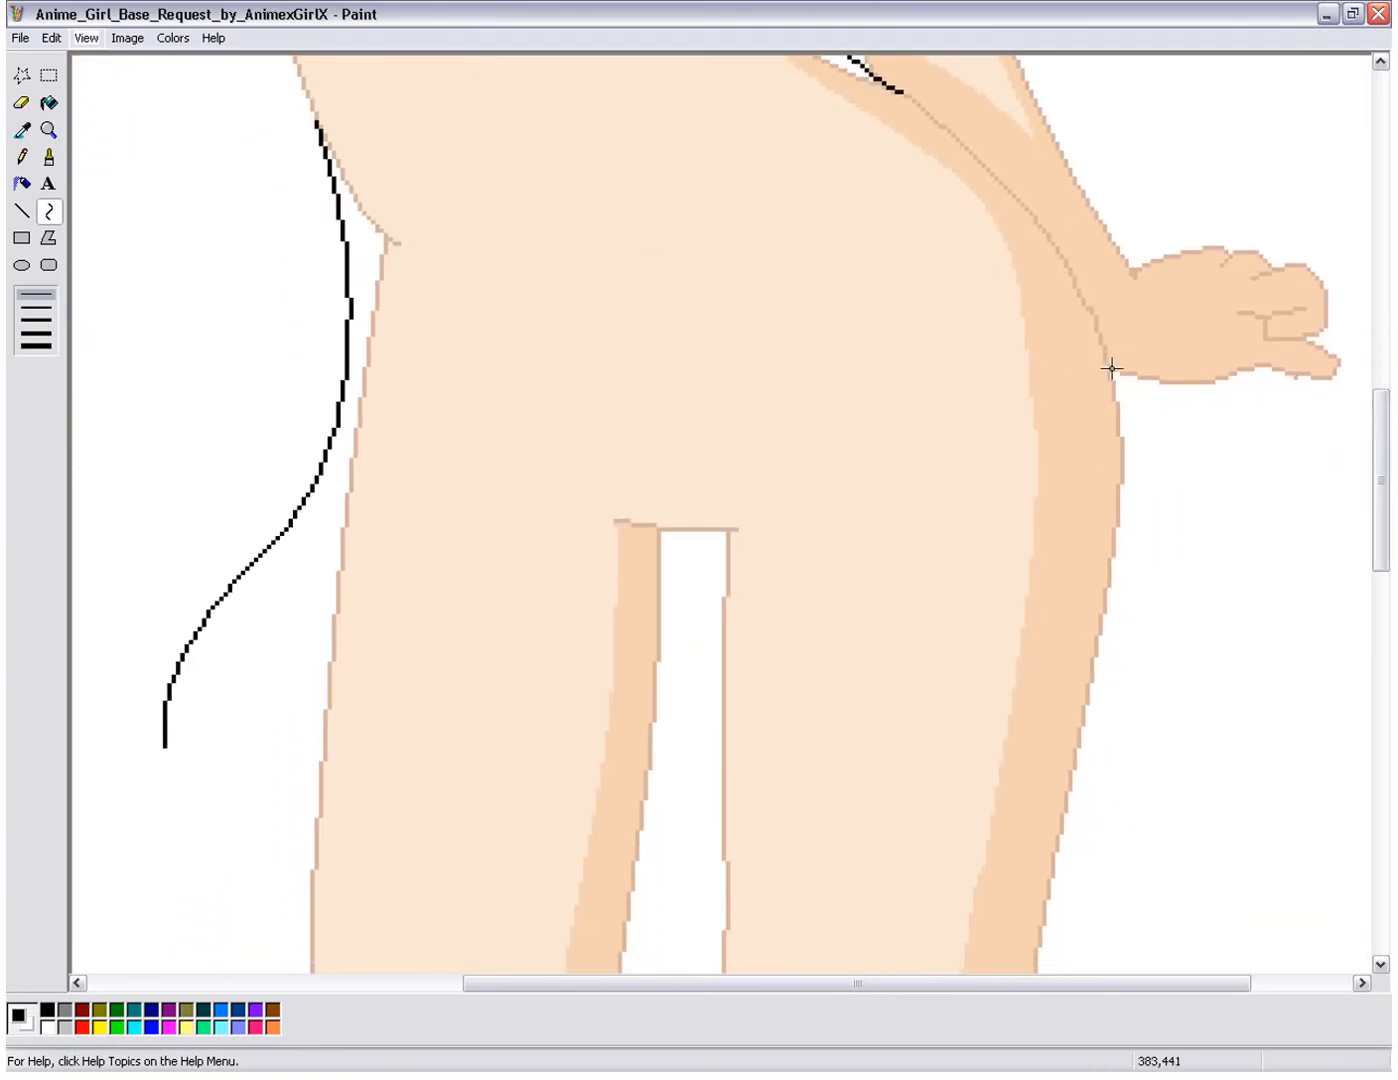
pyautogui.moveTo(1108, 363); pyautogui.dragTo(1117, 800)
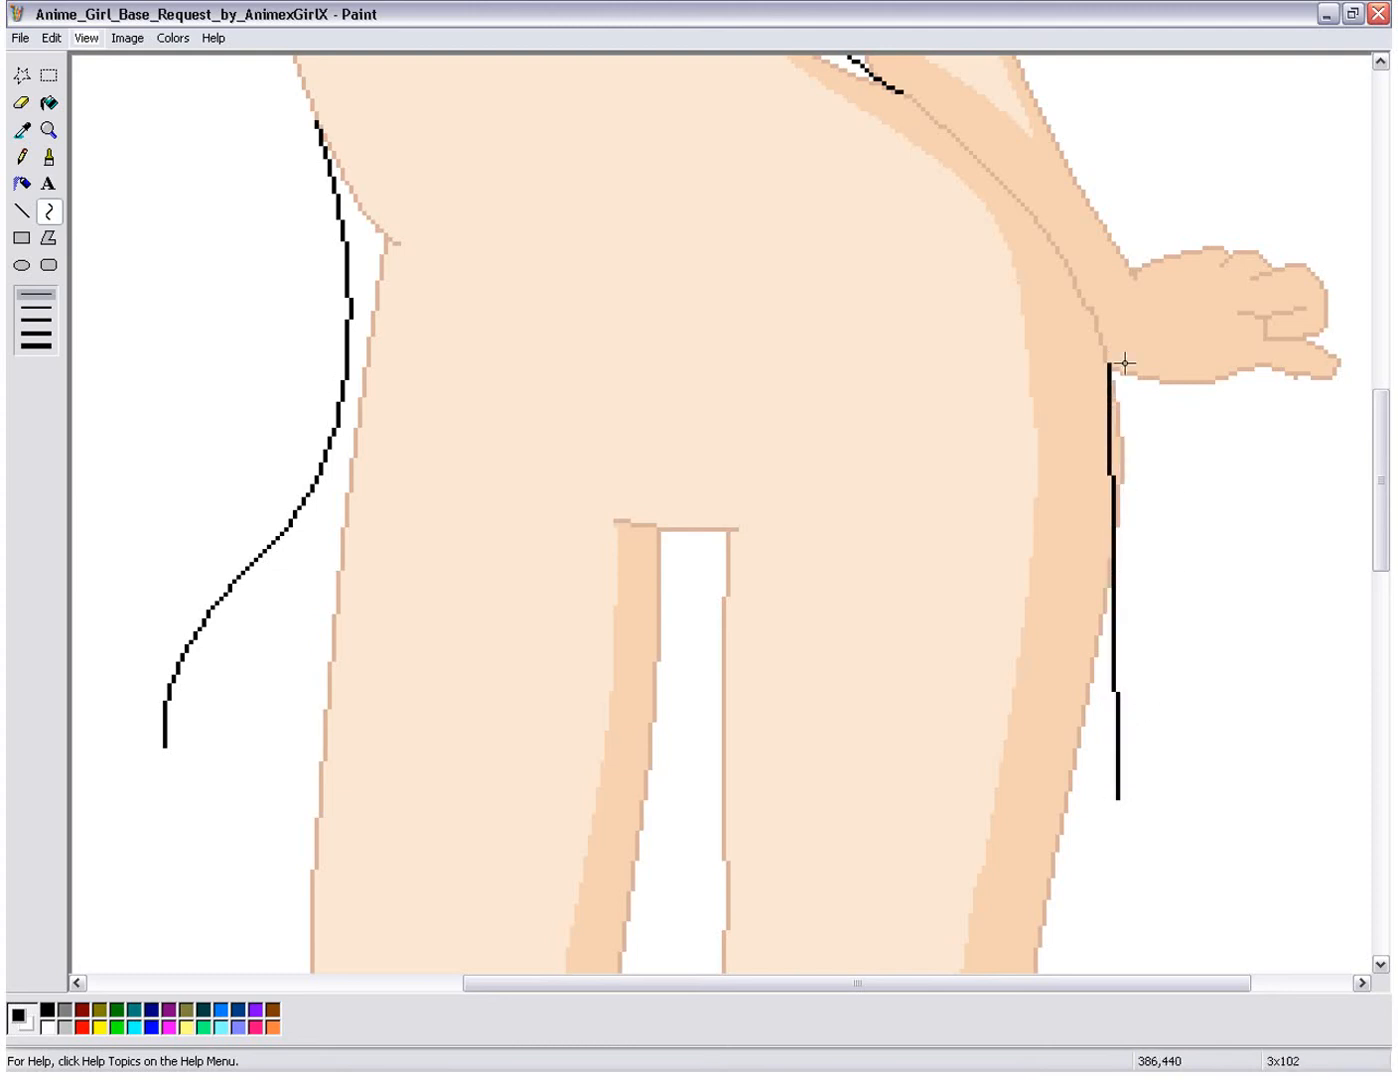
pyautogui.moveTo(1135, 455); pyautogui.dragTo(1137, 440)
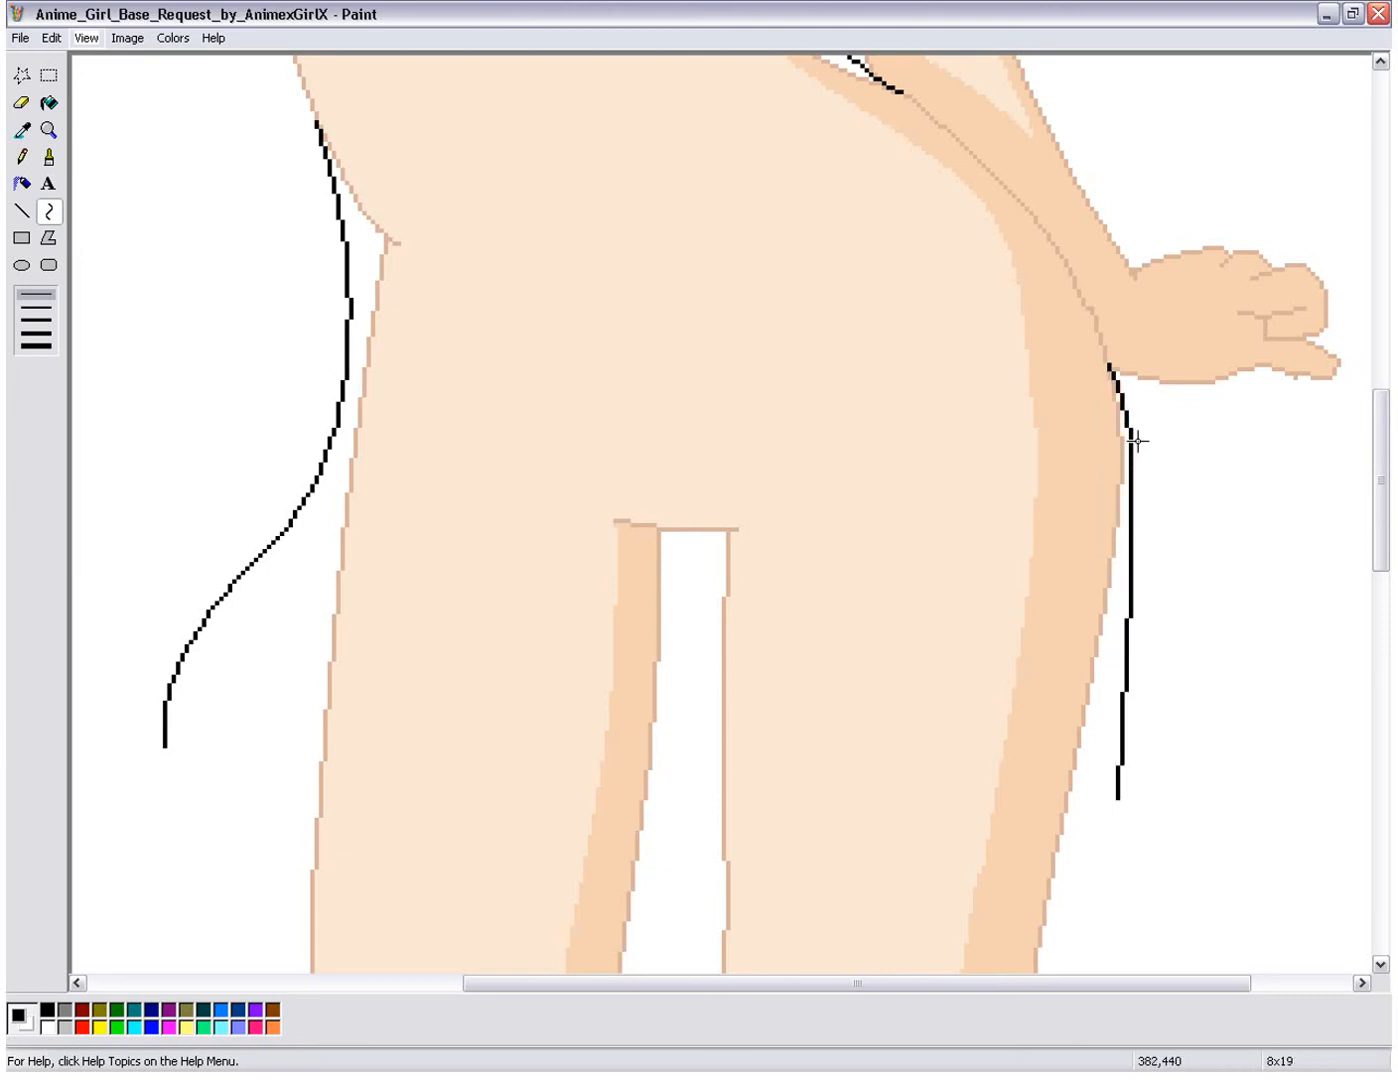
pyautogui.moveTo(1148, 579); pyautogui.dragTo(1169, 695)
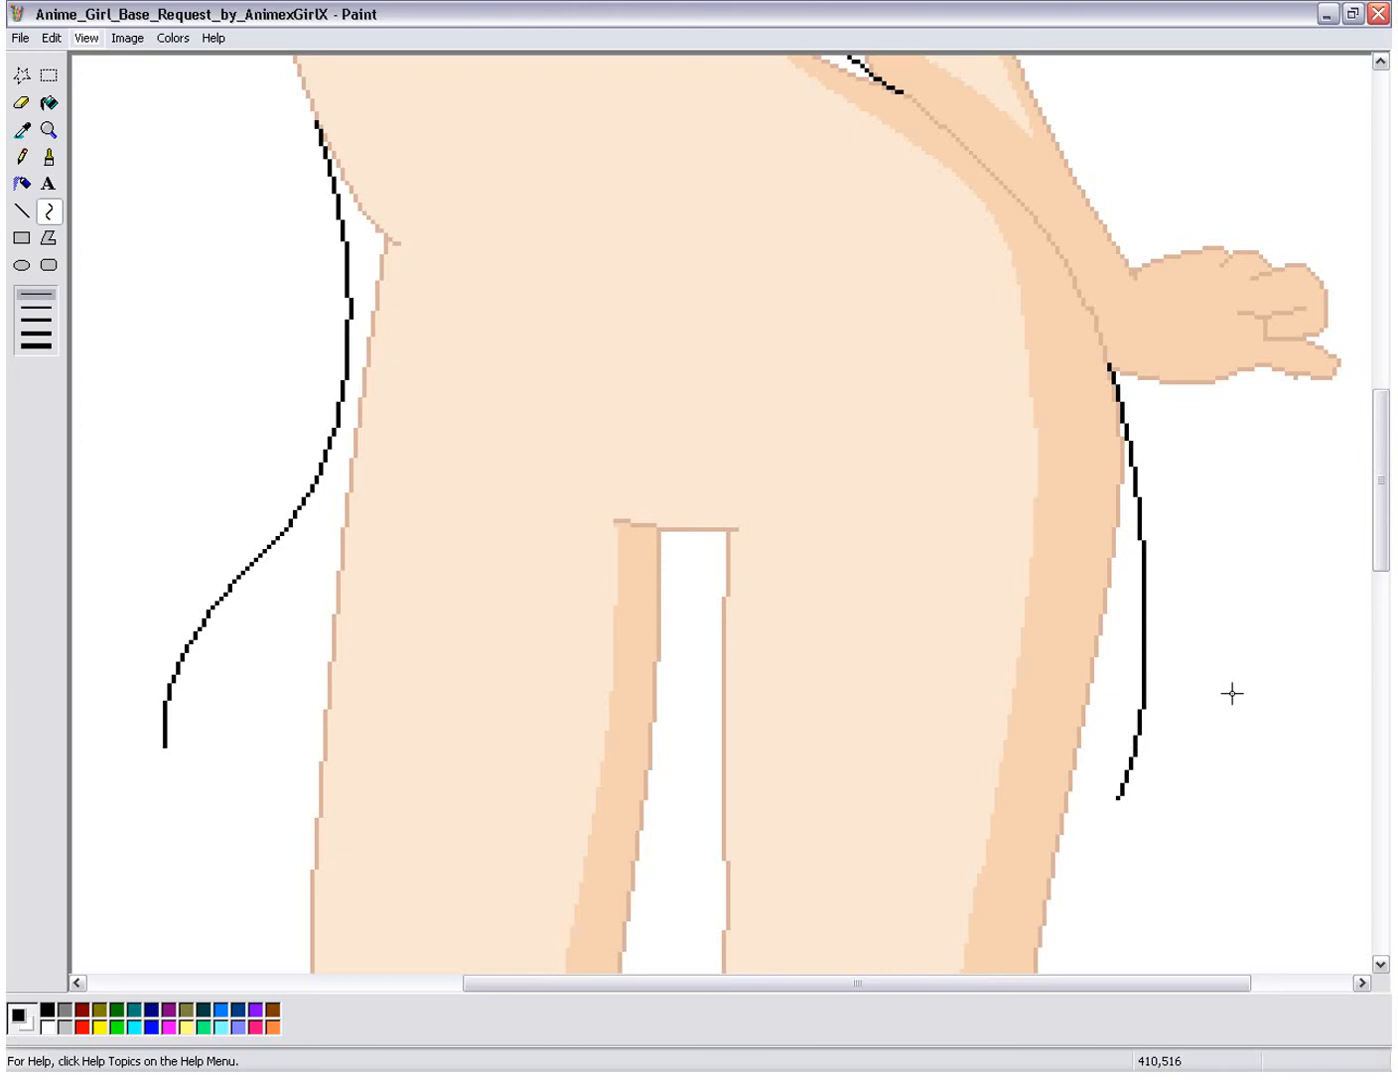
pyautogui.moveTo(1388, 518); pyautogui.dragTo(1388, 501)
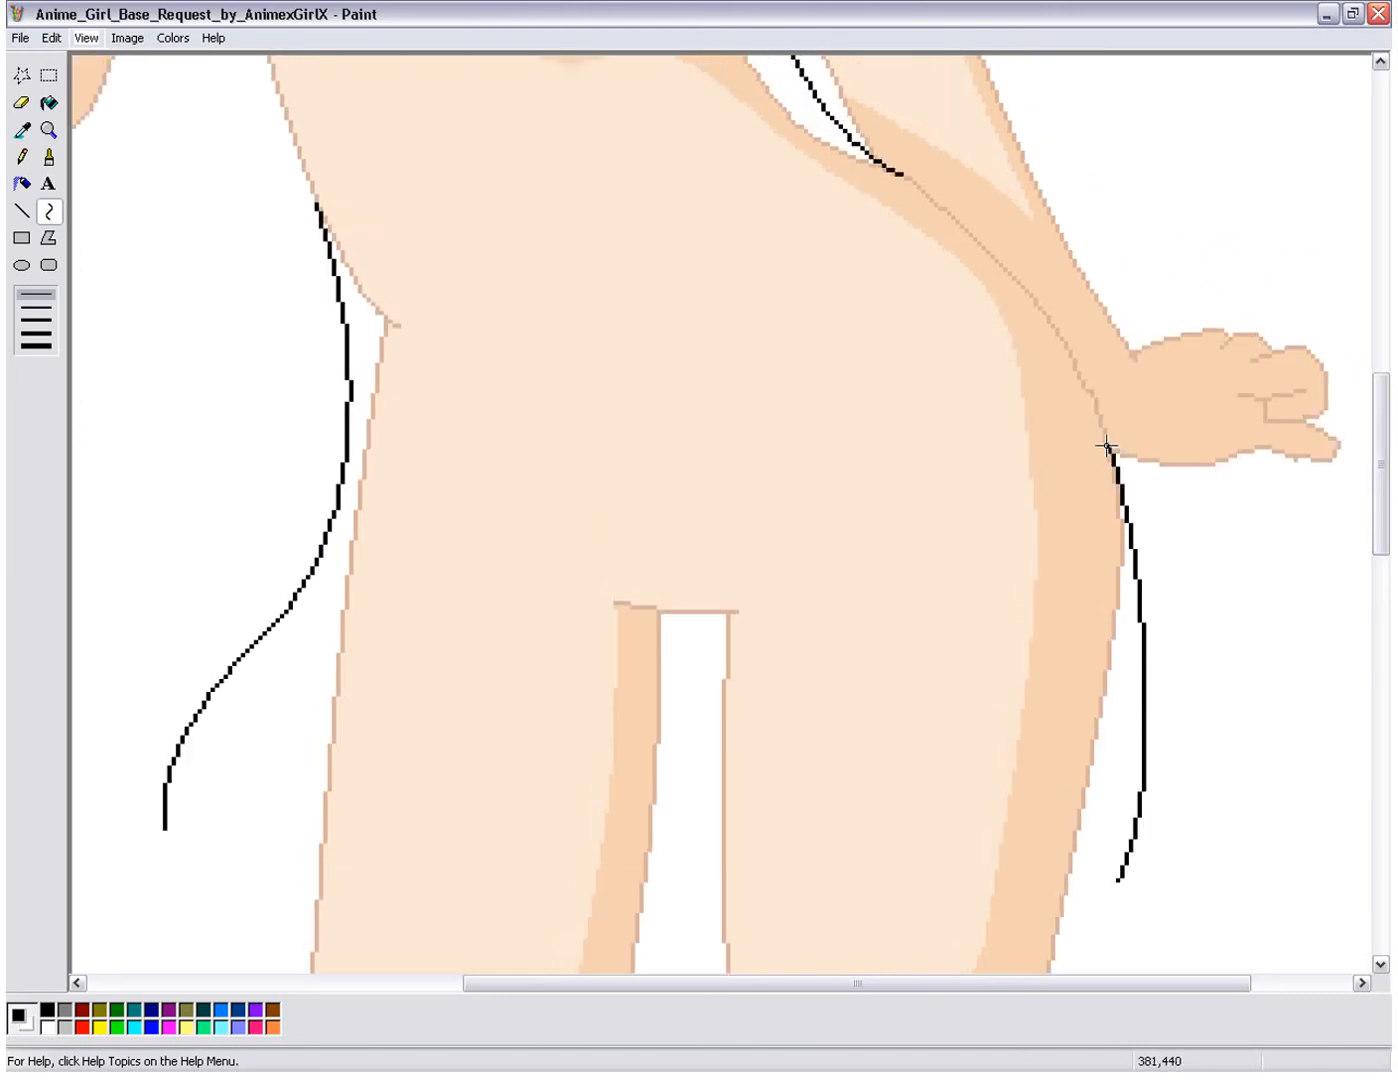
pyautogui.hotkey('ctrl', 'z')
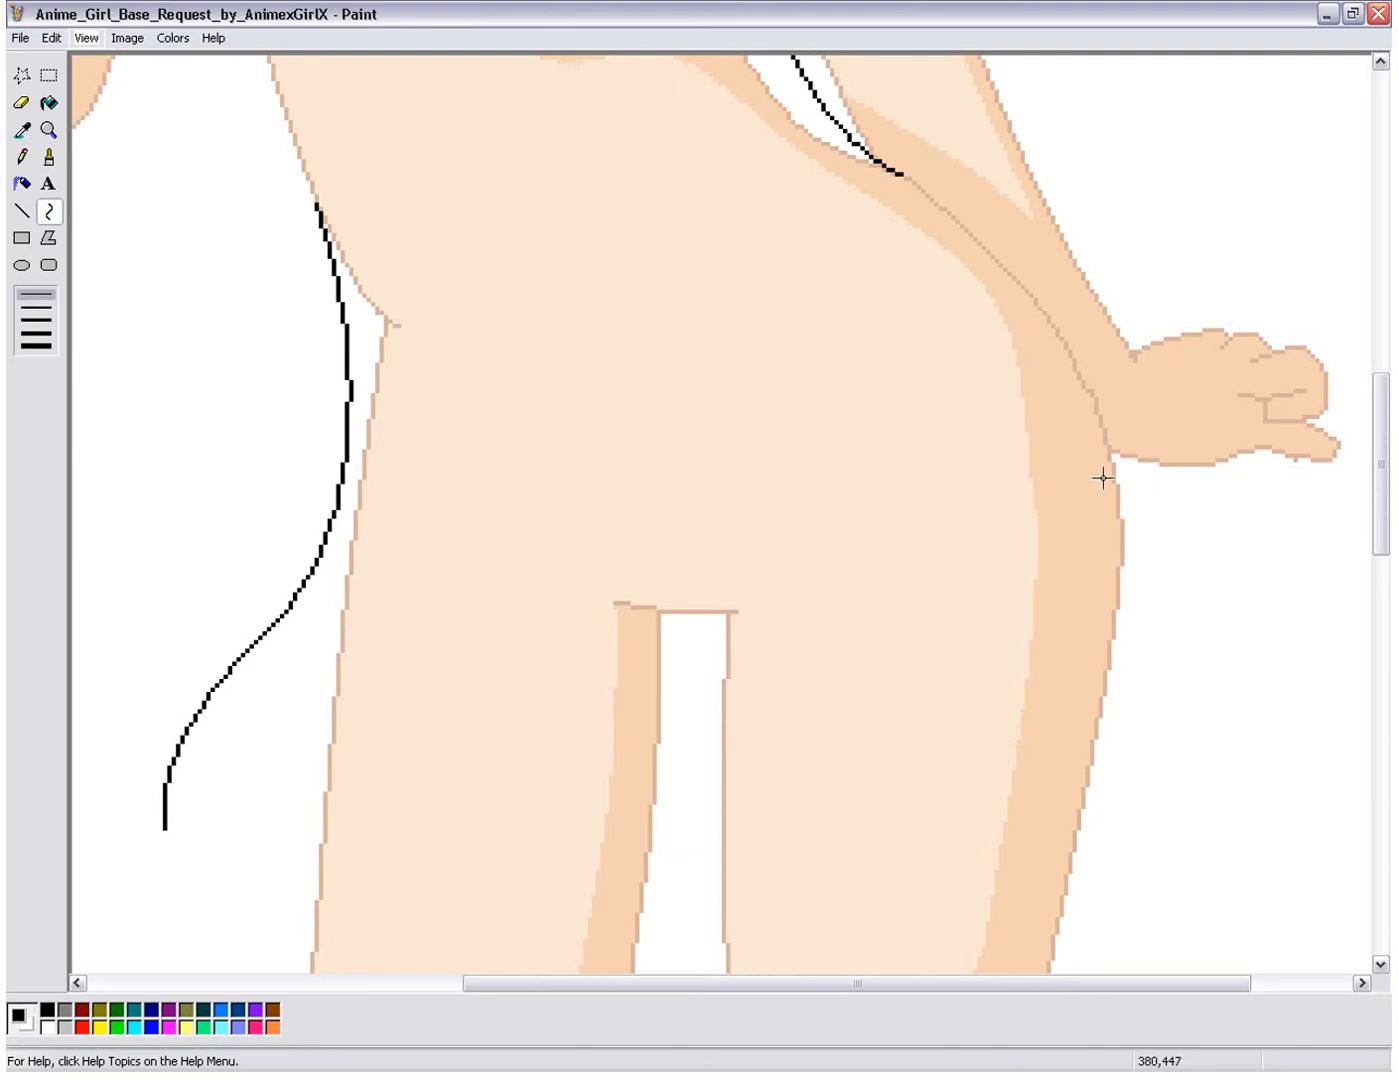
pyautogui.click(88, 38)
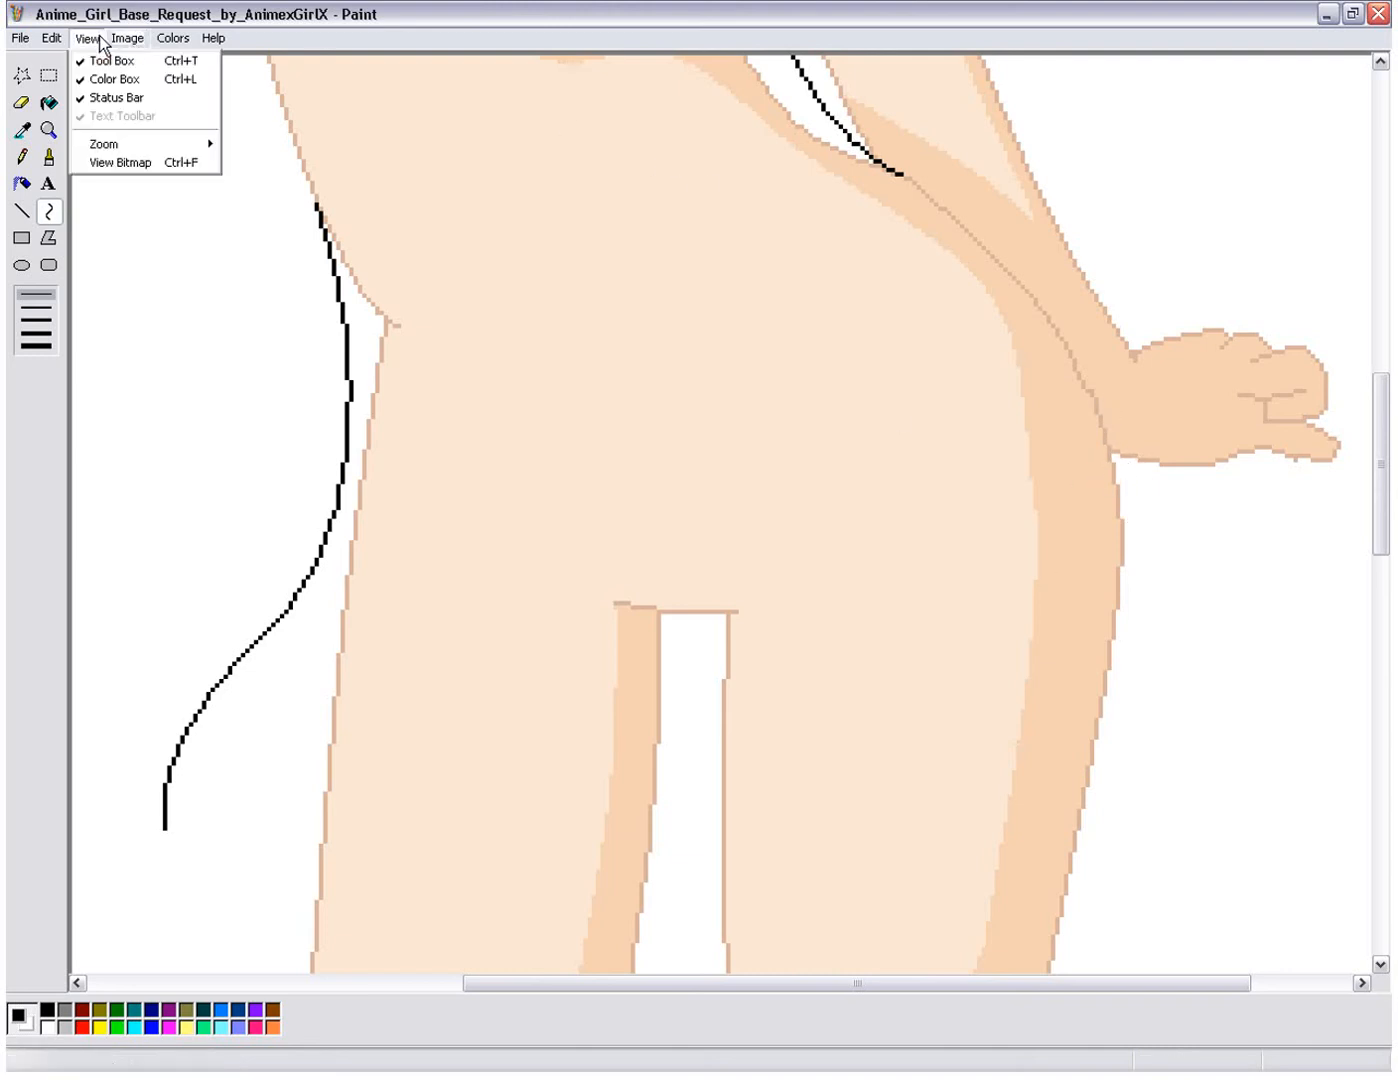
pyautogui.moveTo(126, 150)
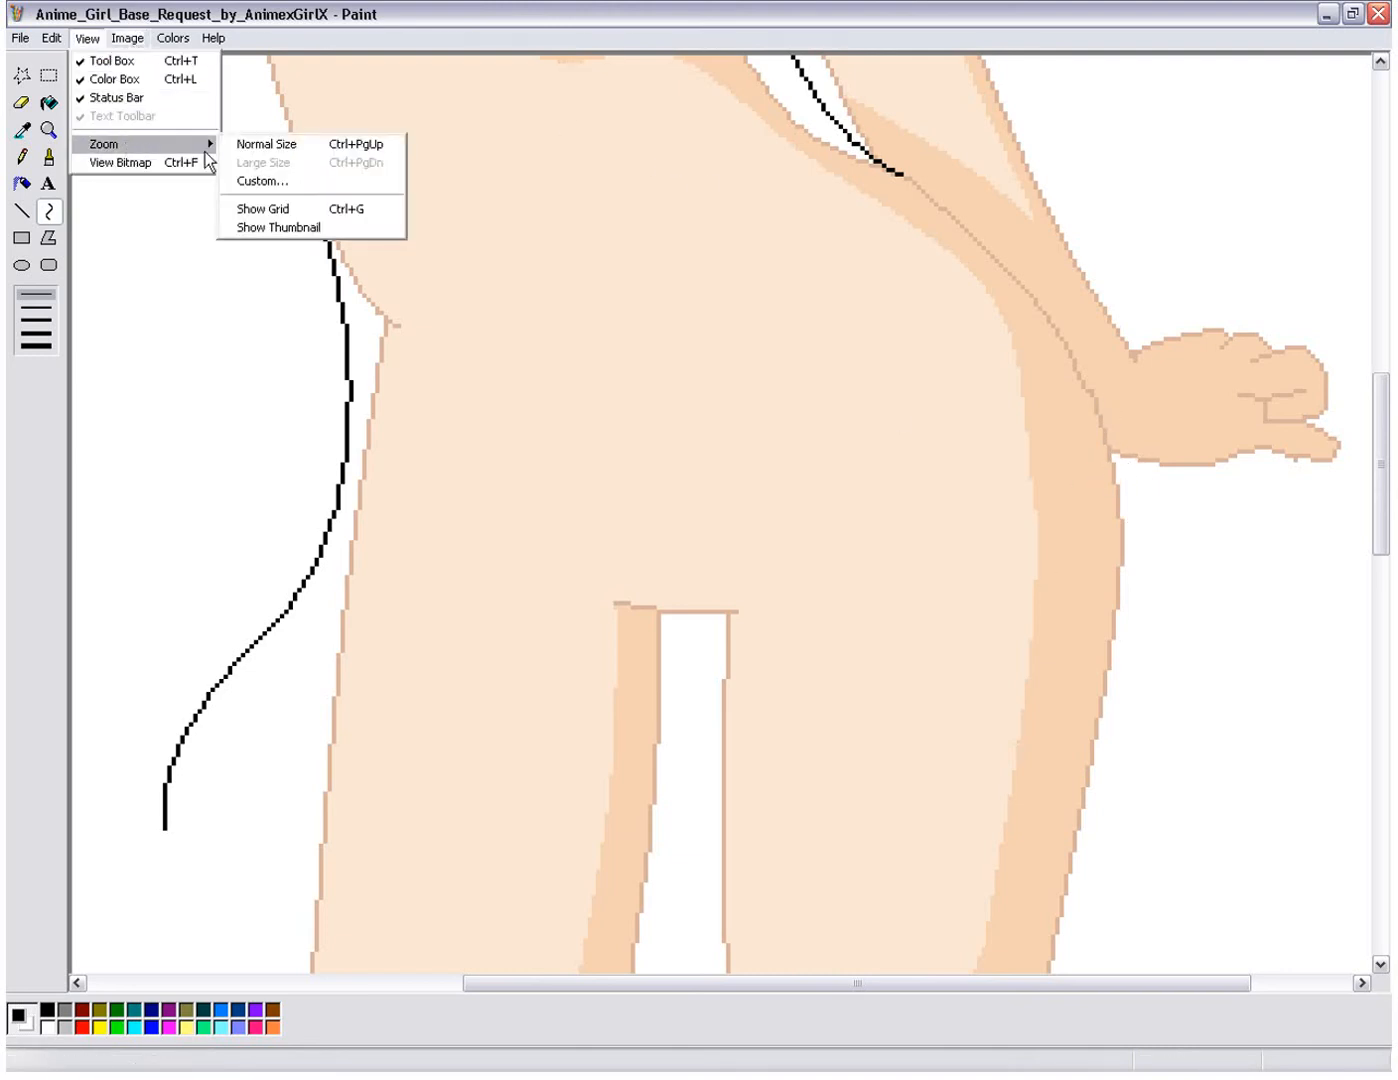
pyautogui.click(235, 178)
pyautogui.click(212, 186)
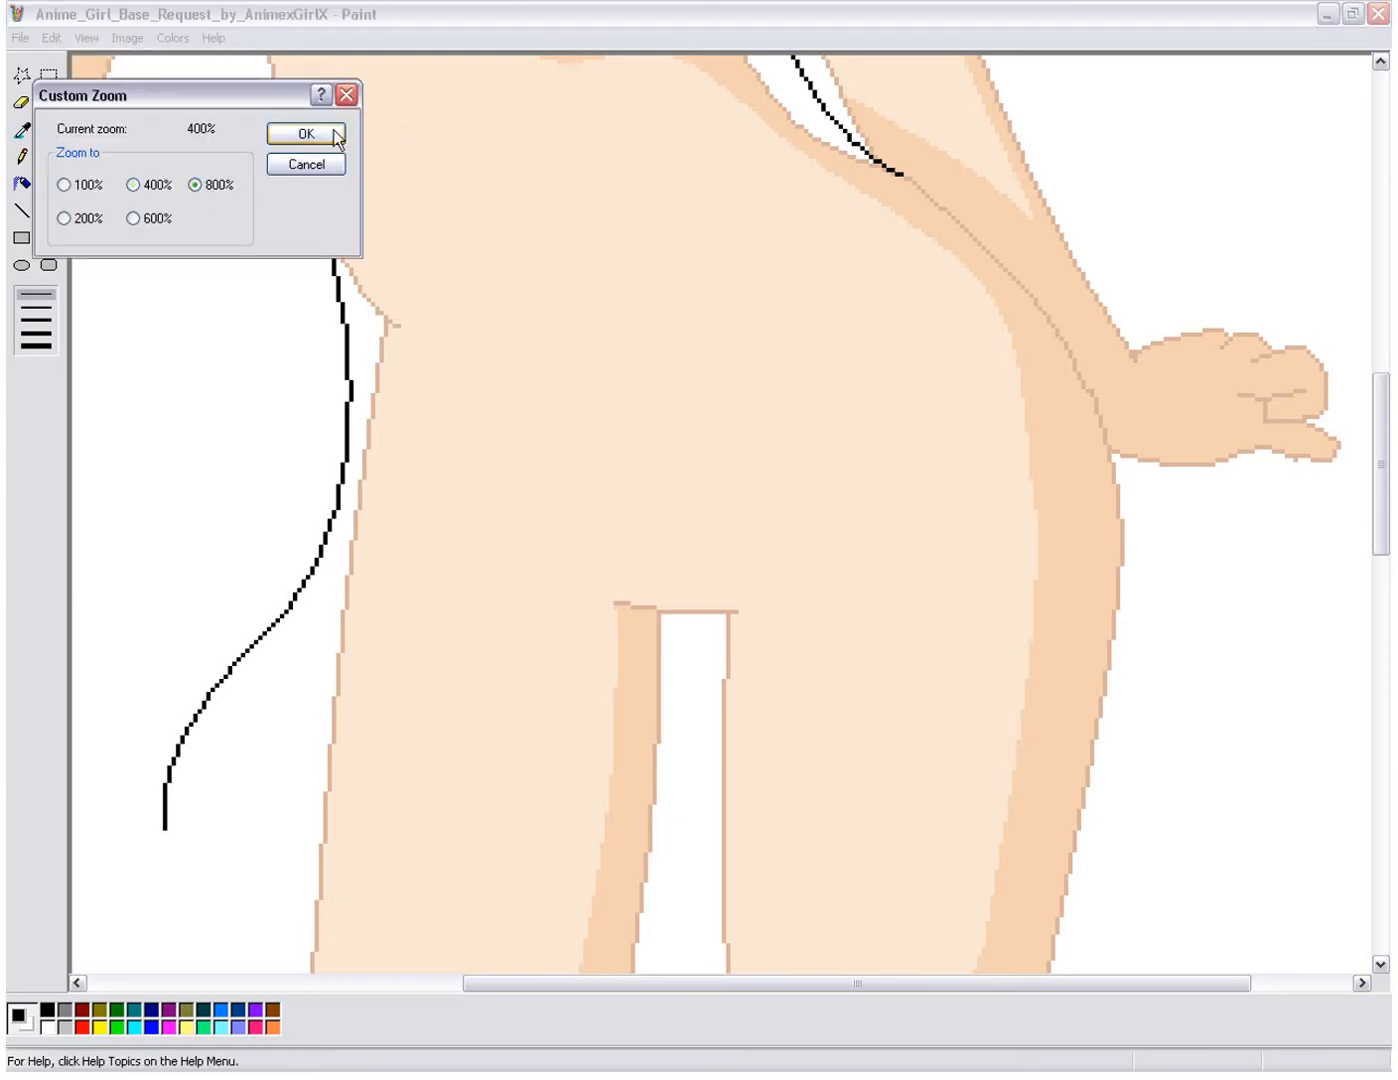
pyautogui.click(306, 134)
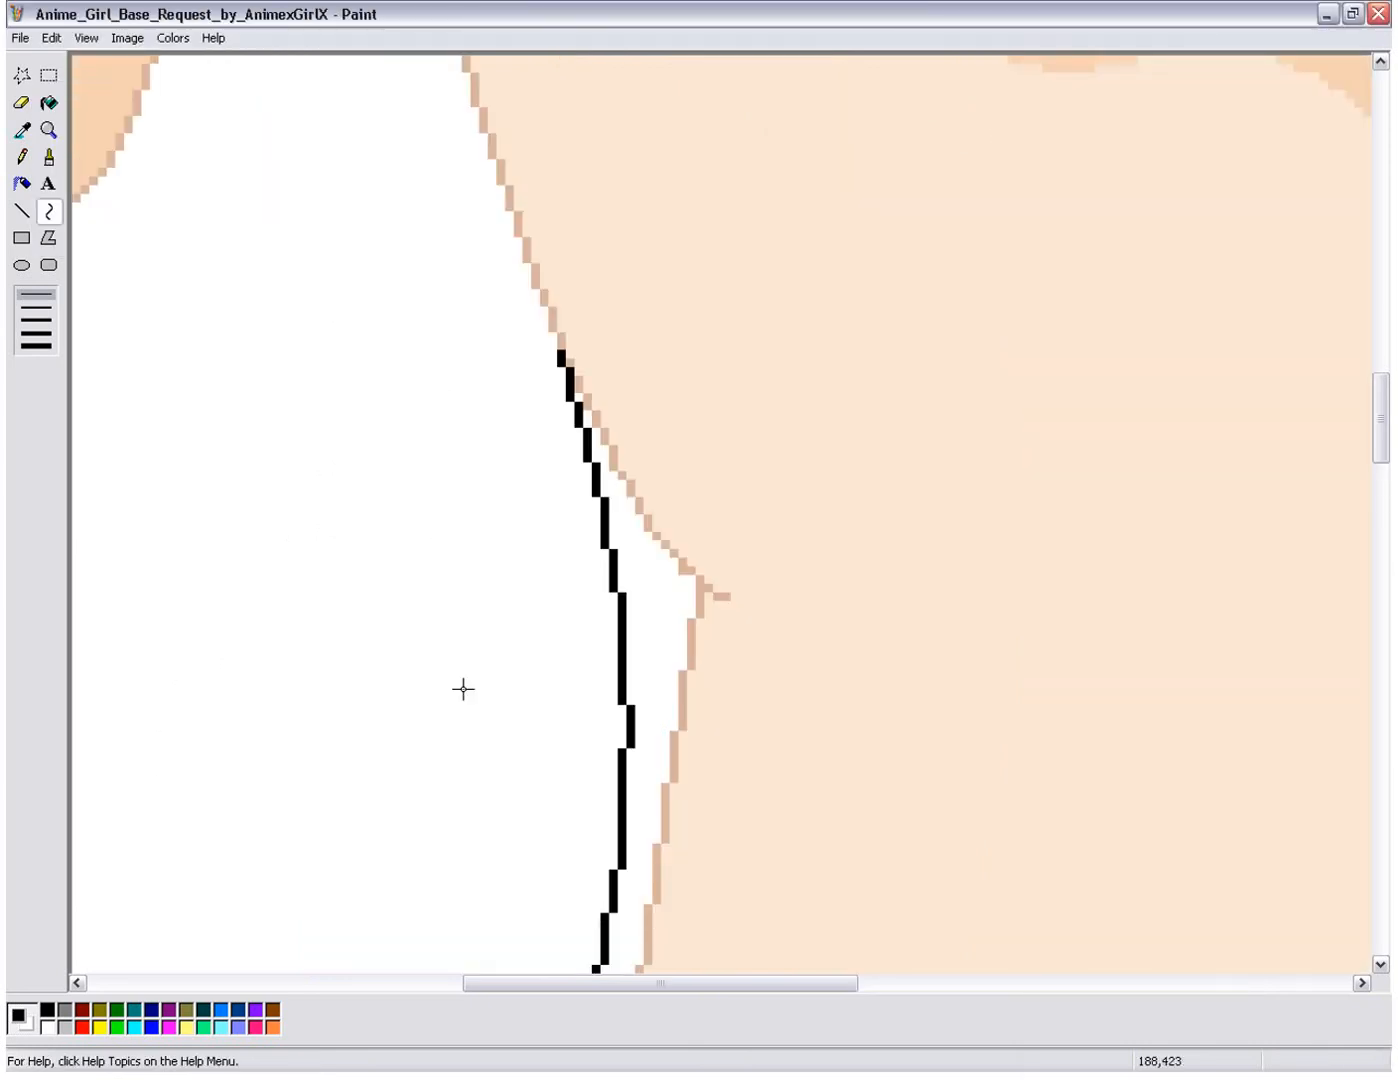
pyautogui.moveTo(573, 986); pyautogui.dragTo(904, 986)
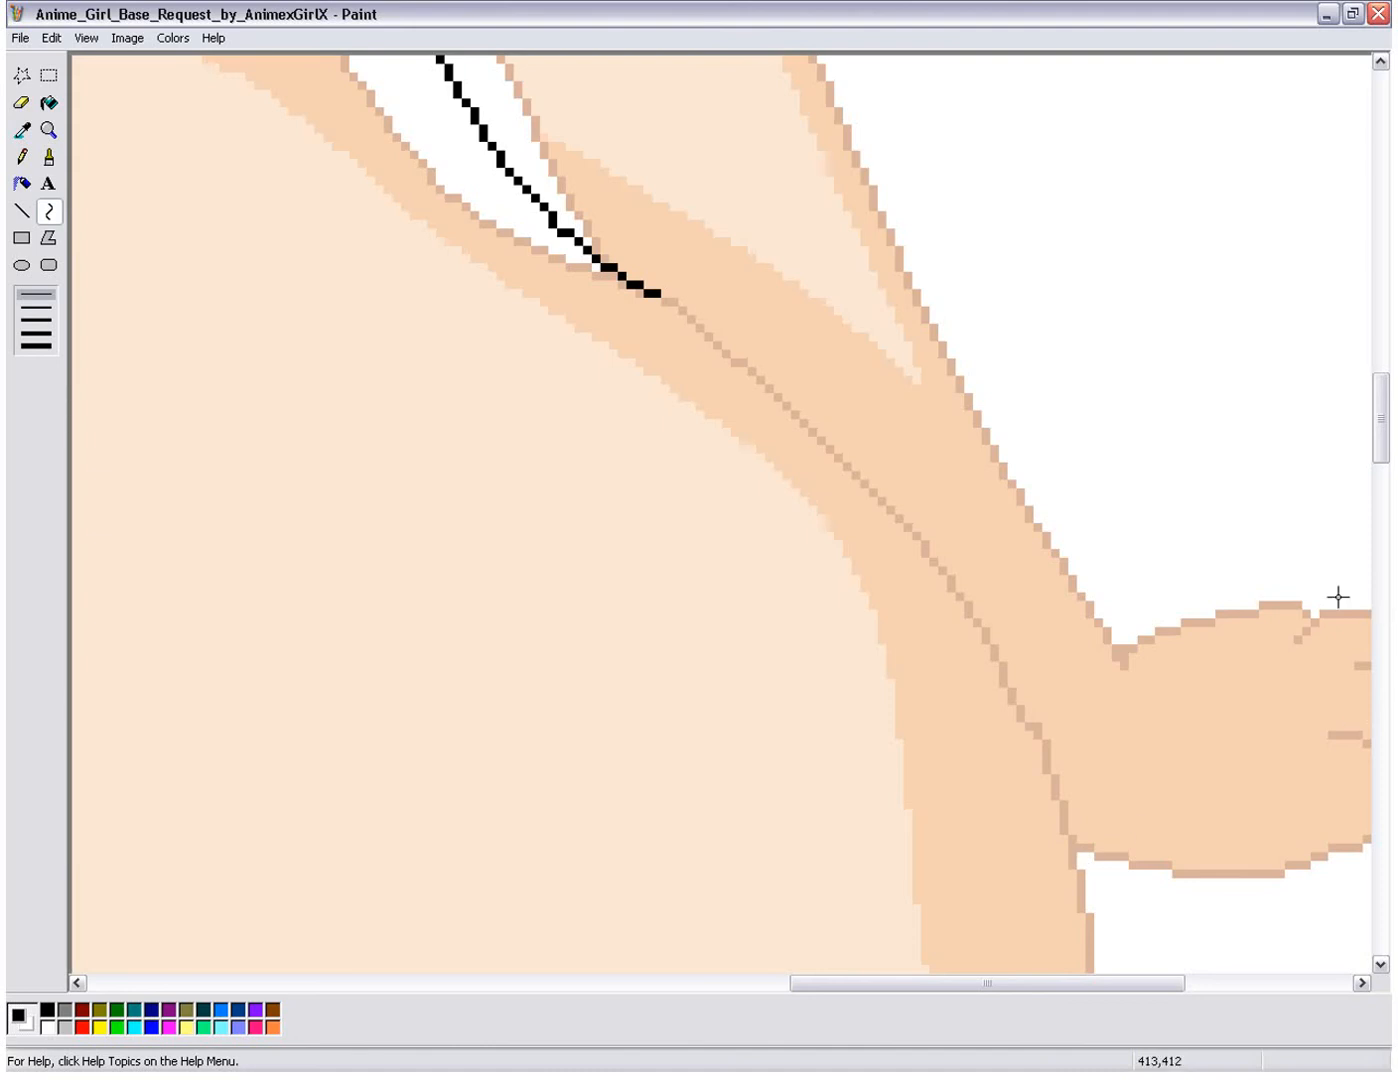
pyautogui.scroll(-1, 1338, 597)
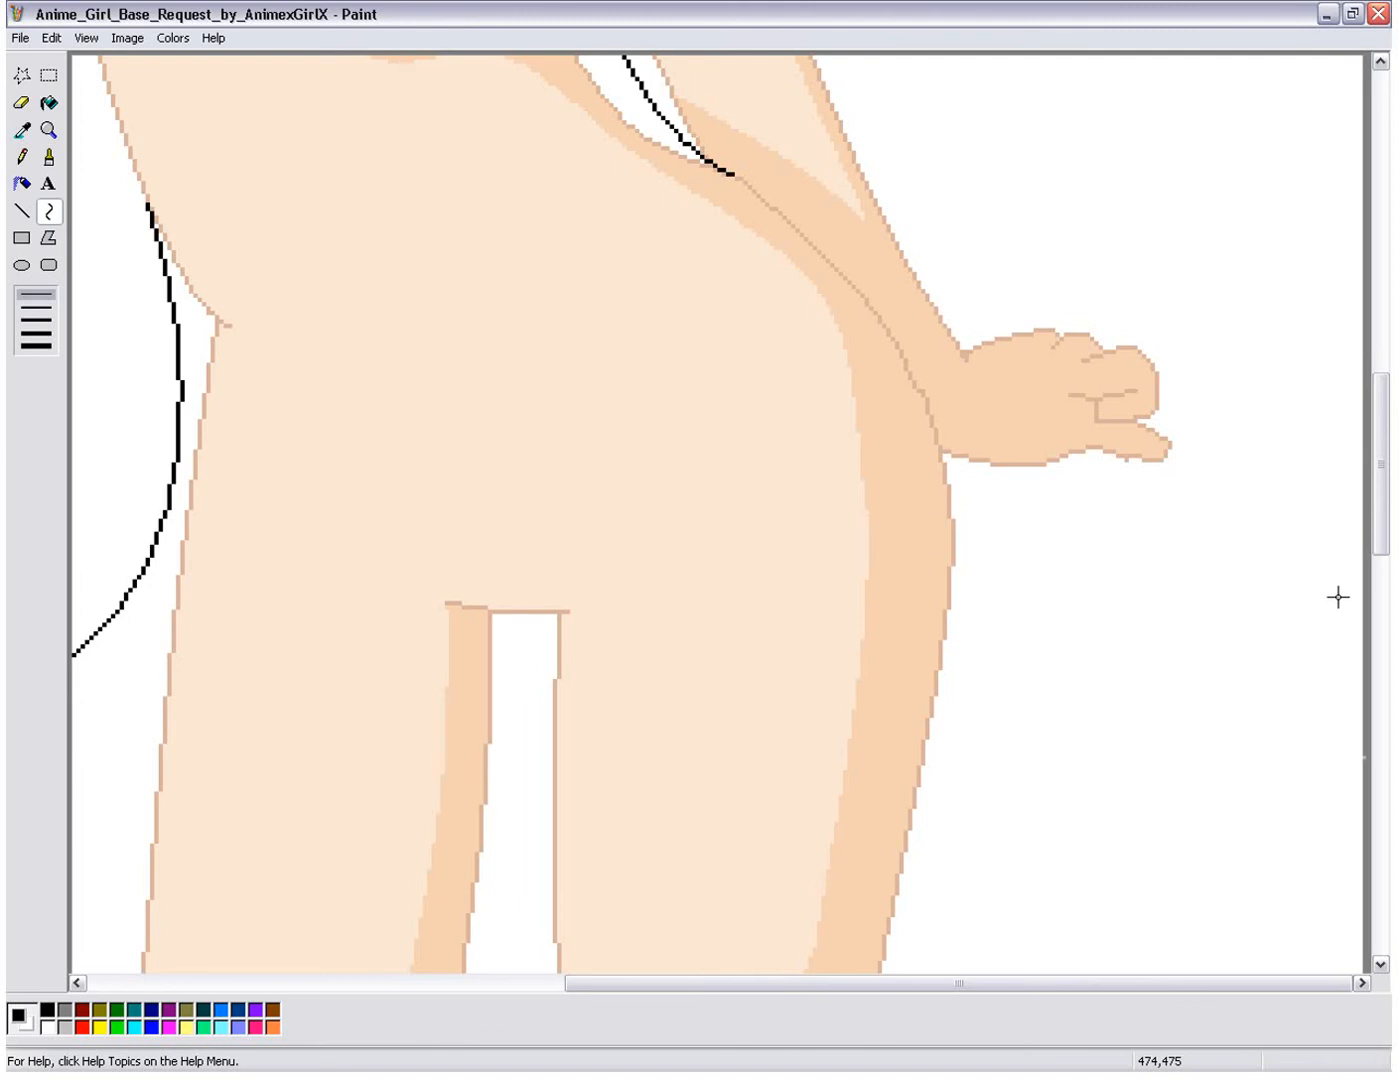
pyautogui.hotkey('ctrl', 'y')
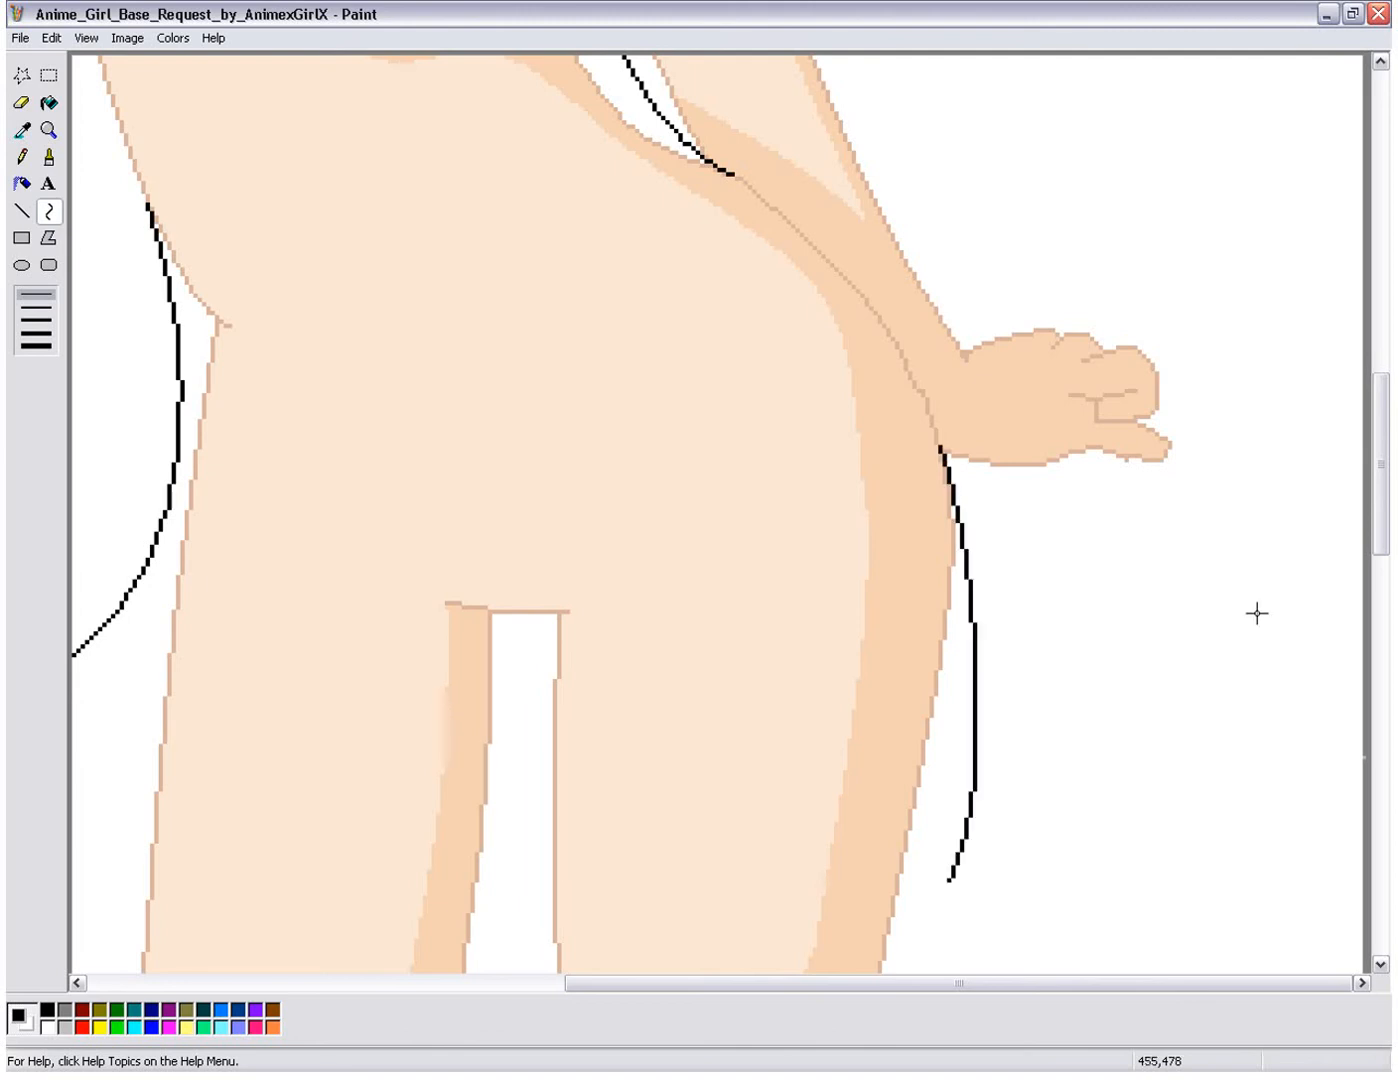
# Step: Draw a wavy black hem across both thighs from three joined curves, connecting the lower ends of the two side outlines
pyautogui.moveTo(1385, 521); pyautogui.dragTo(1385, 549)
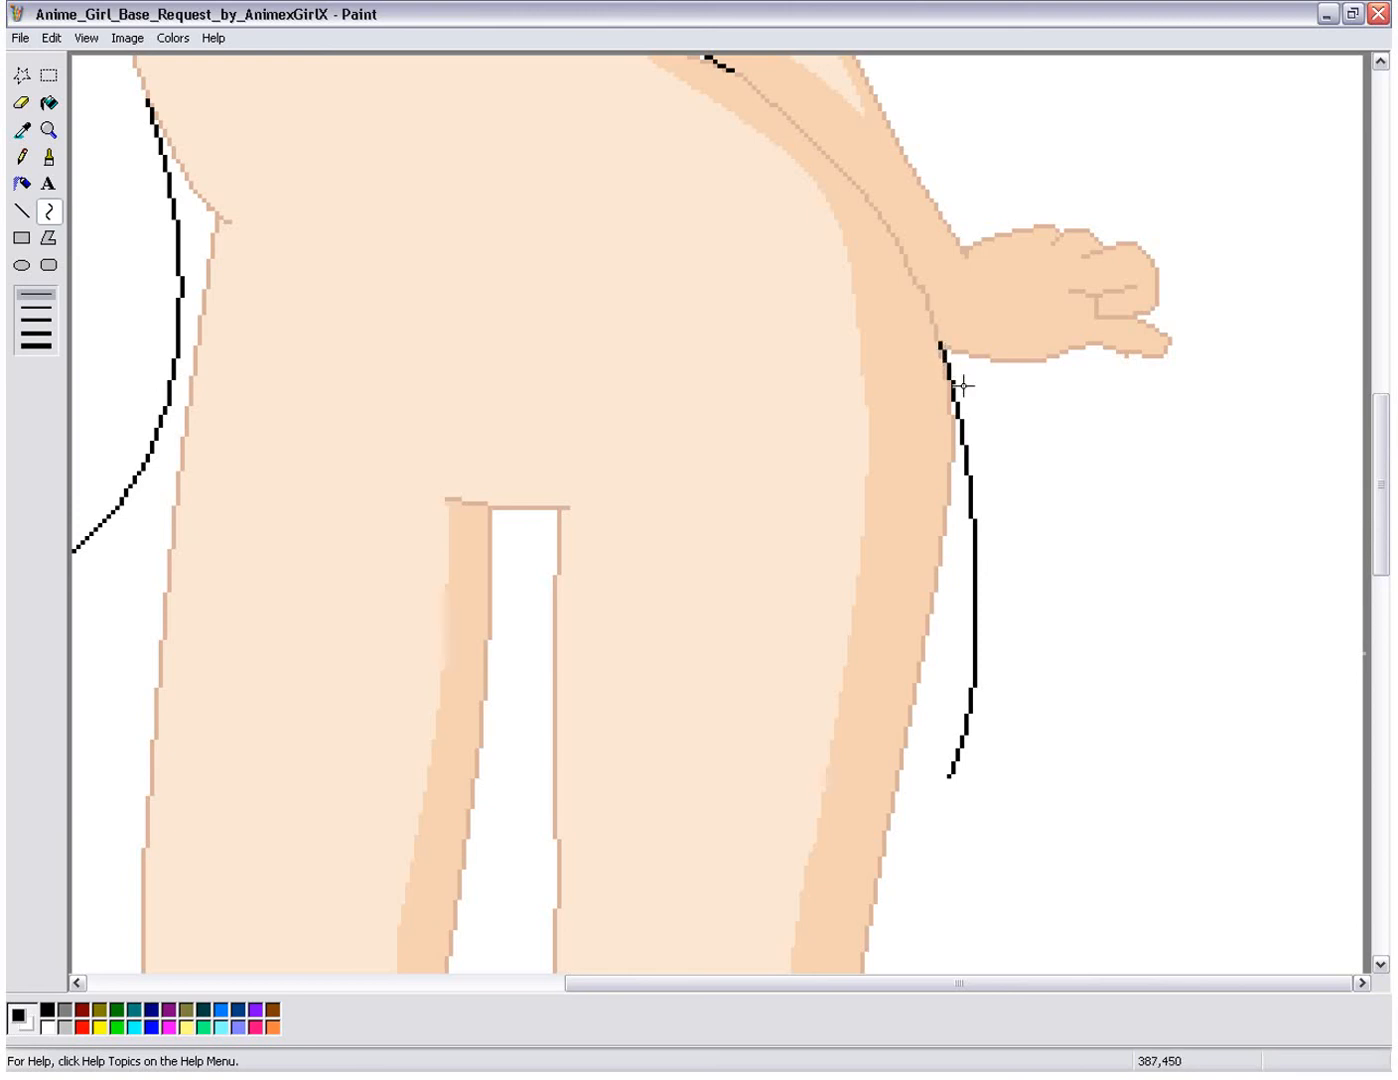
pyautogui.moveTo(929, 983); pyautogui.dragTo(847, 983)
pyautogui.moveTo(1385, 545)
pyautogui.mouseDown()
pyautogui.moveTo(1381, 407)
pyautogui.moveTo(1385, 543)
pyautogui.mouseUp()
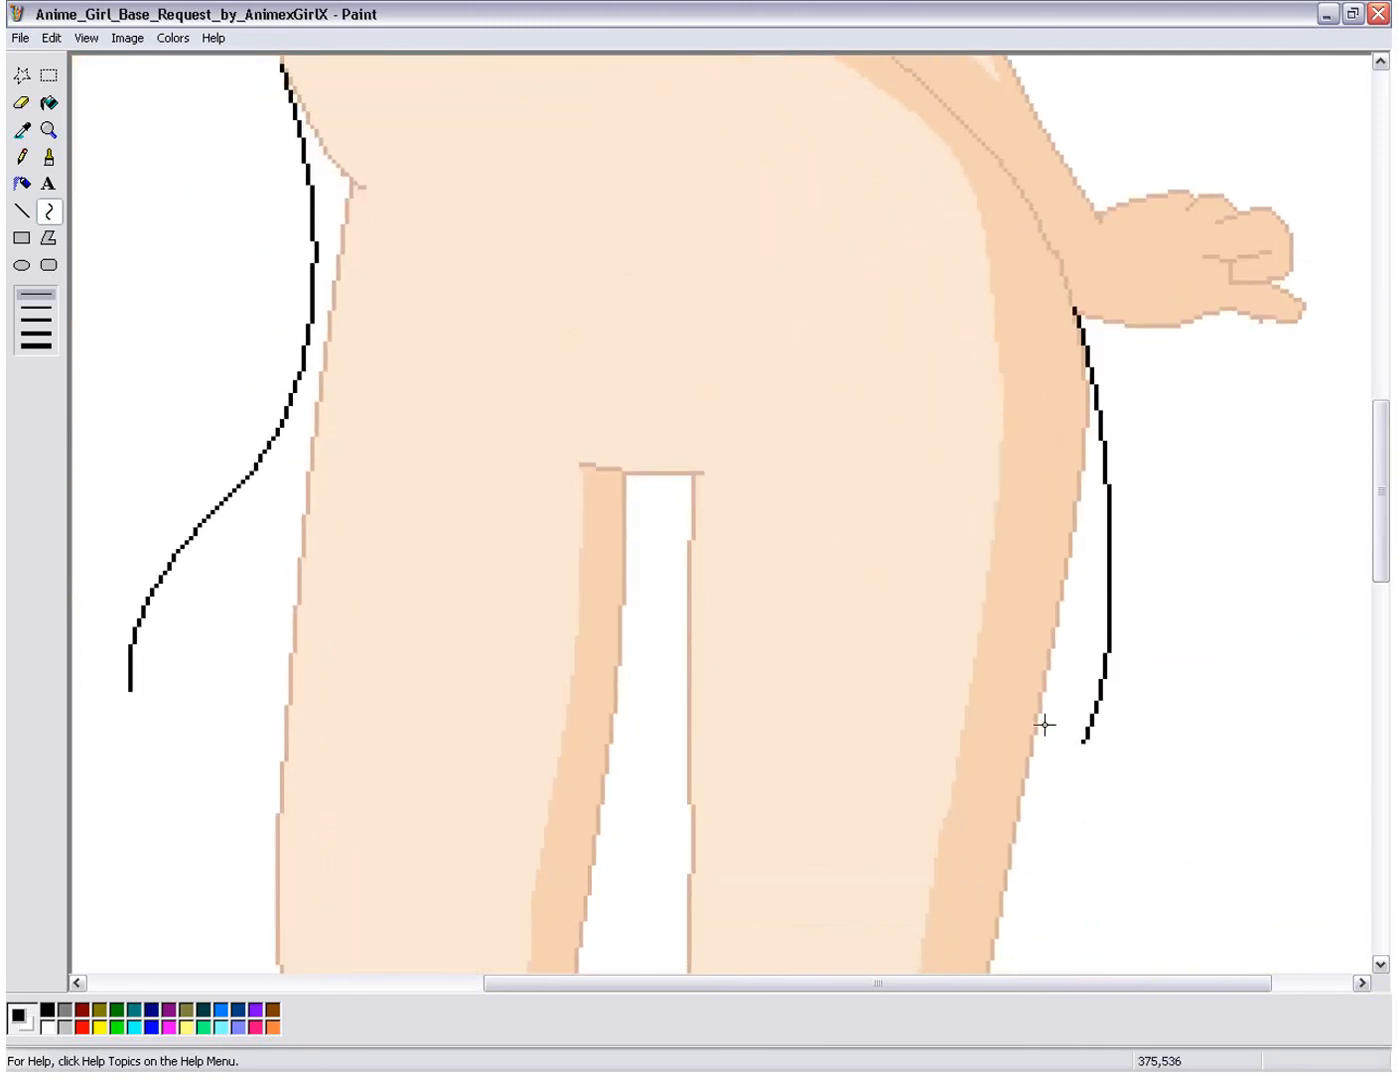
pyautogui.moveTo(1084, 740); pyautogui.dragTo(764, 771)
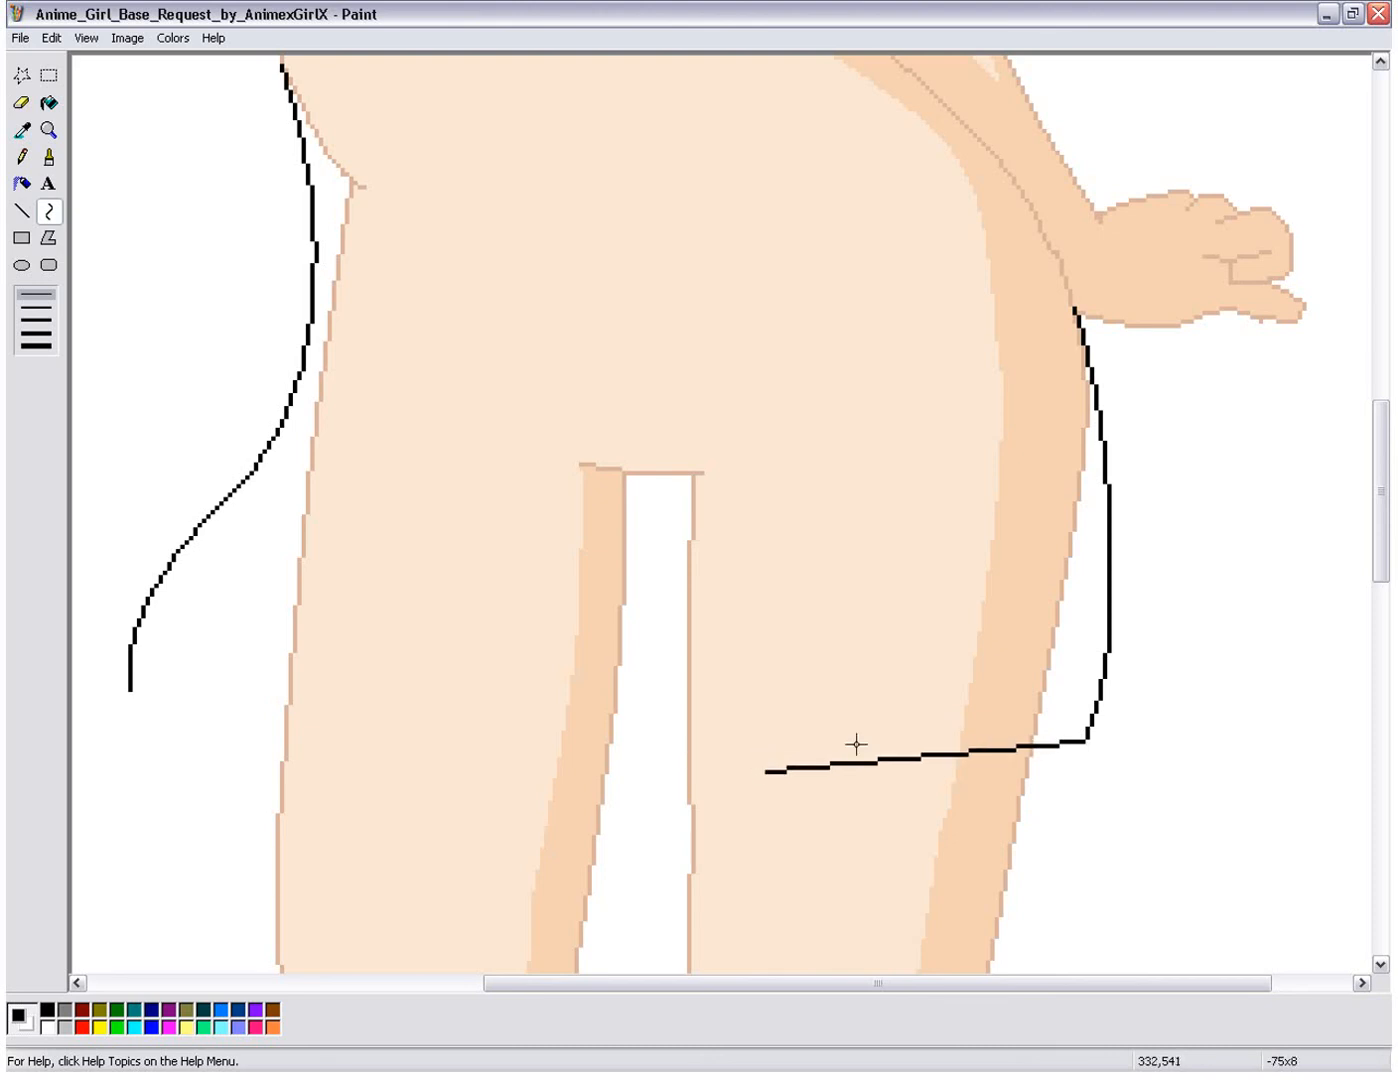
pyautogui.moveTo(1043, 772); pyautogui.dragTo(410, 729)
pyautogui.moveTo(699, 741); pyautogui.dragTo(628, 711)
pyautogui.moveTo(507, 699)
pyautogui.mouseDown()
pyautogui.moveTo(219, 793)
pyautogui.moveTo(136, 720)
pyautogui.moveTo(130, 670)
pyautogui.moveTo(130, 691)
pyautogui.mouseUp()
pyautogui.moveTo(331, 797); pyautogui.dragTo(321, 794)
pyautogui.moveTo(192, 761); pyautogui.dragTo(164, 762)
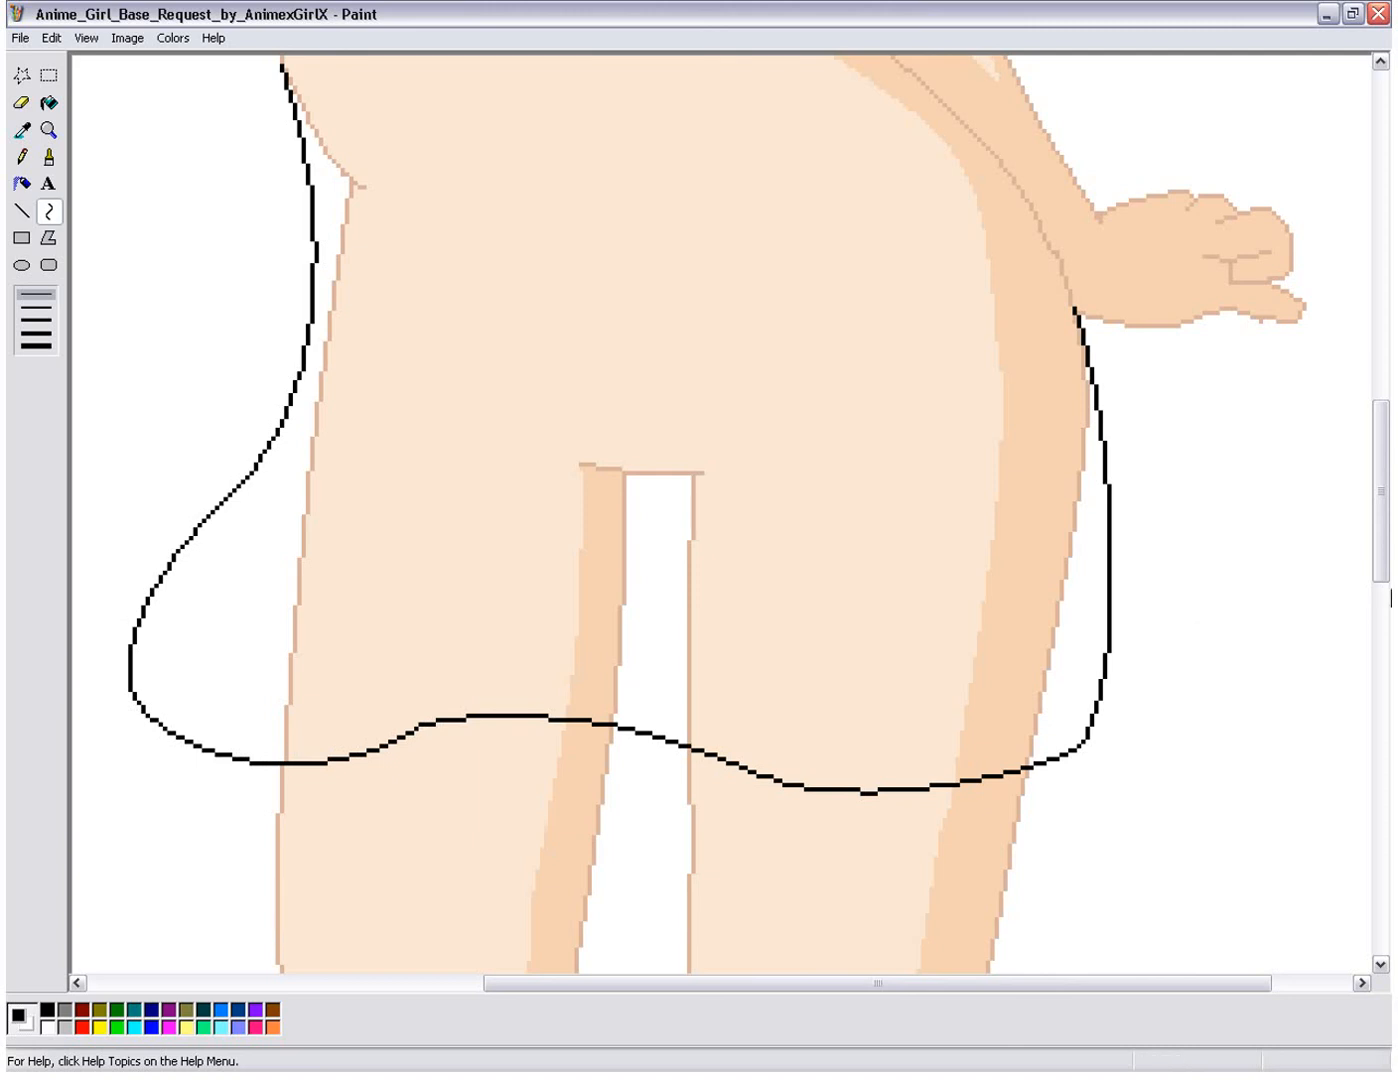
# Step: Examine the garment outline over the whole figure, from the head and neckline down to the wavy hem
pyautogui.moveTo(1381, 575); pyautogui.dragTo(1360, 432)
pyautogui.moveTo(1359, 435); pyautogui.dragTo(1368, 540)
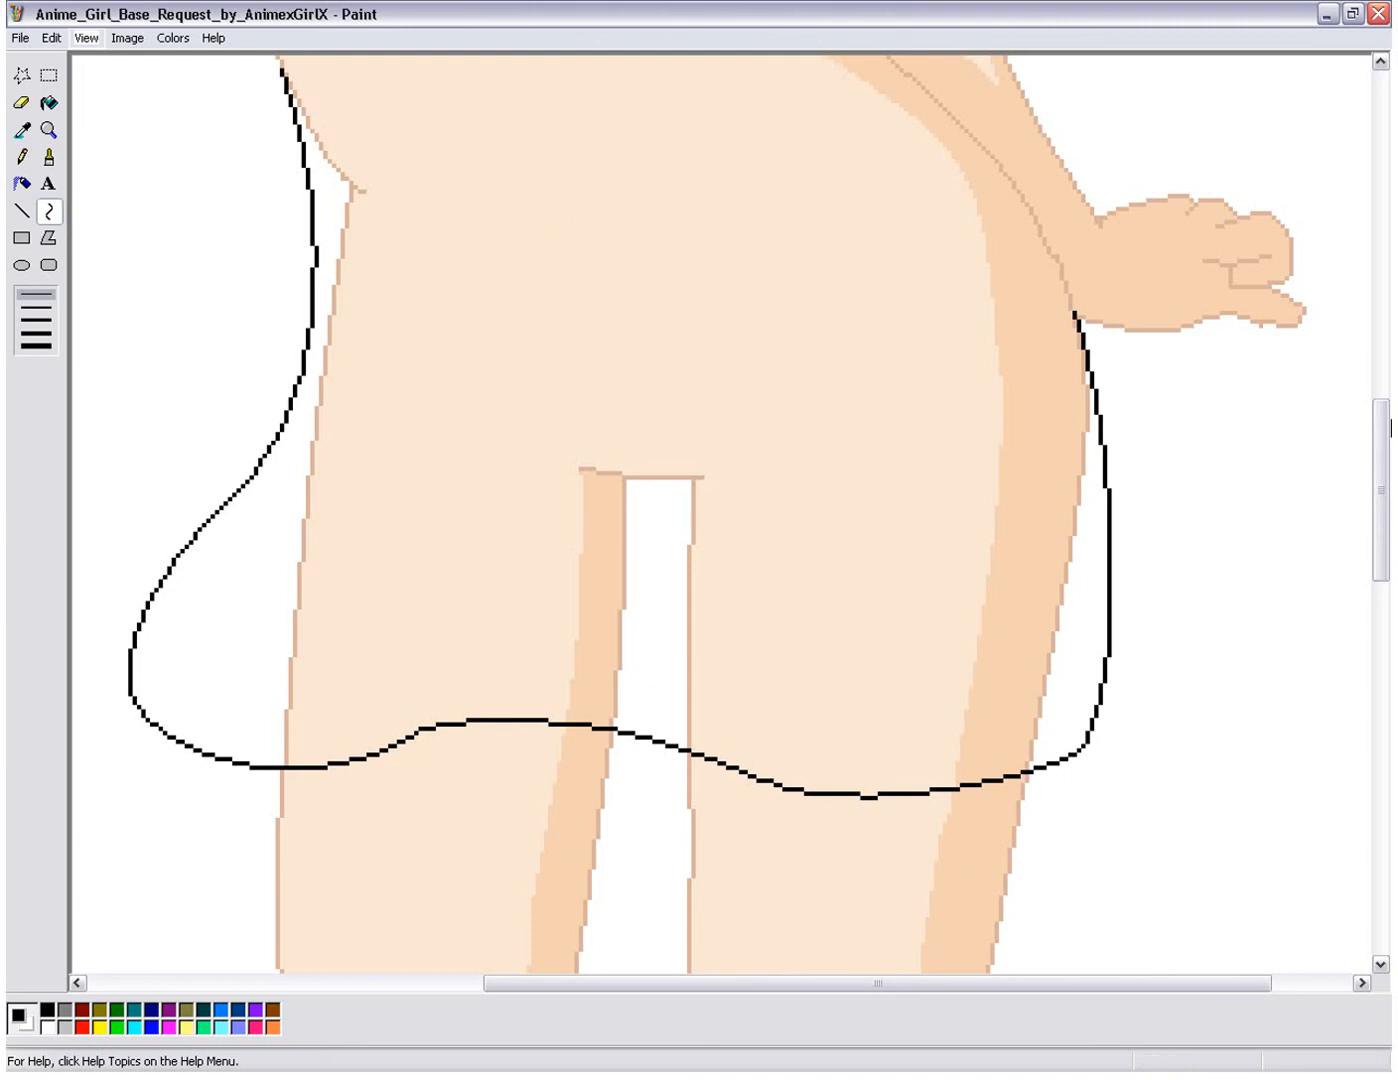
pyautogui.scroll(5, 1391, 425)
pyautogui.moveTo(1388, 418); pyautogui.dragTo(1388, 152)
pyautogui.moveTo(895, 980); pyautogui.dragTo(780, 980)
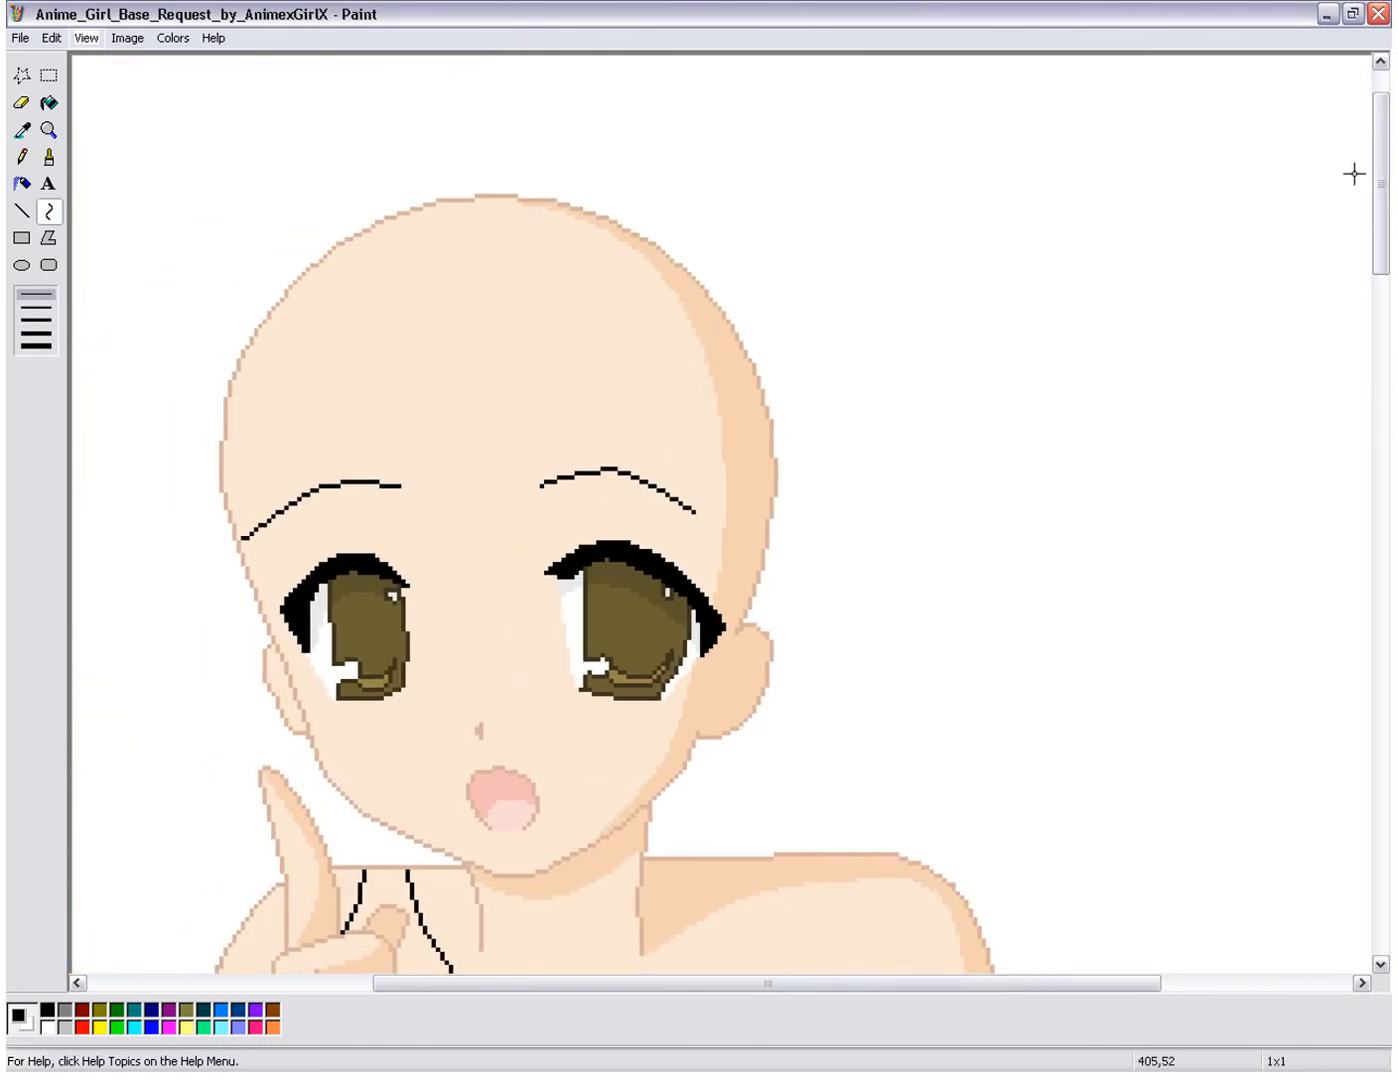
pyautogui.moveTo(1385, 187); pyautogui.dragTo(1385, 197)
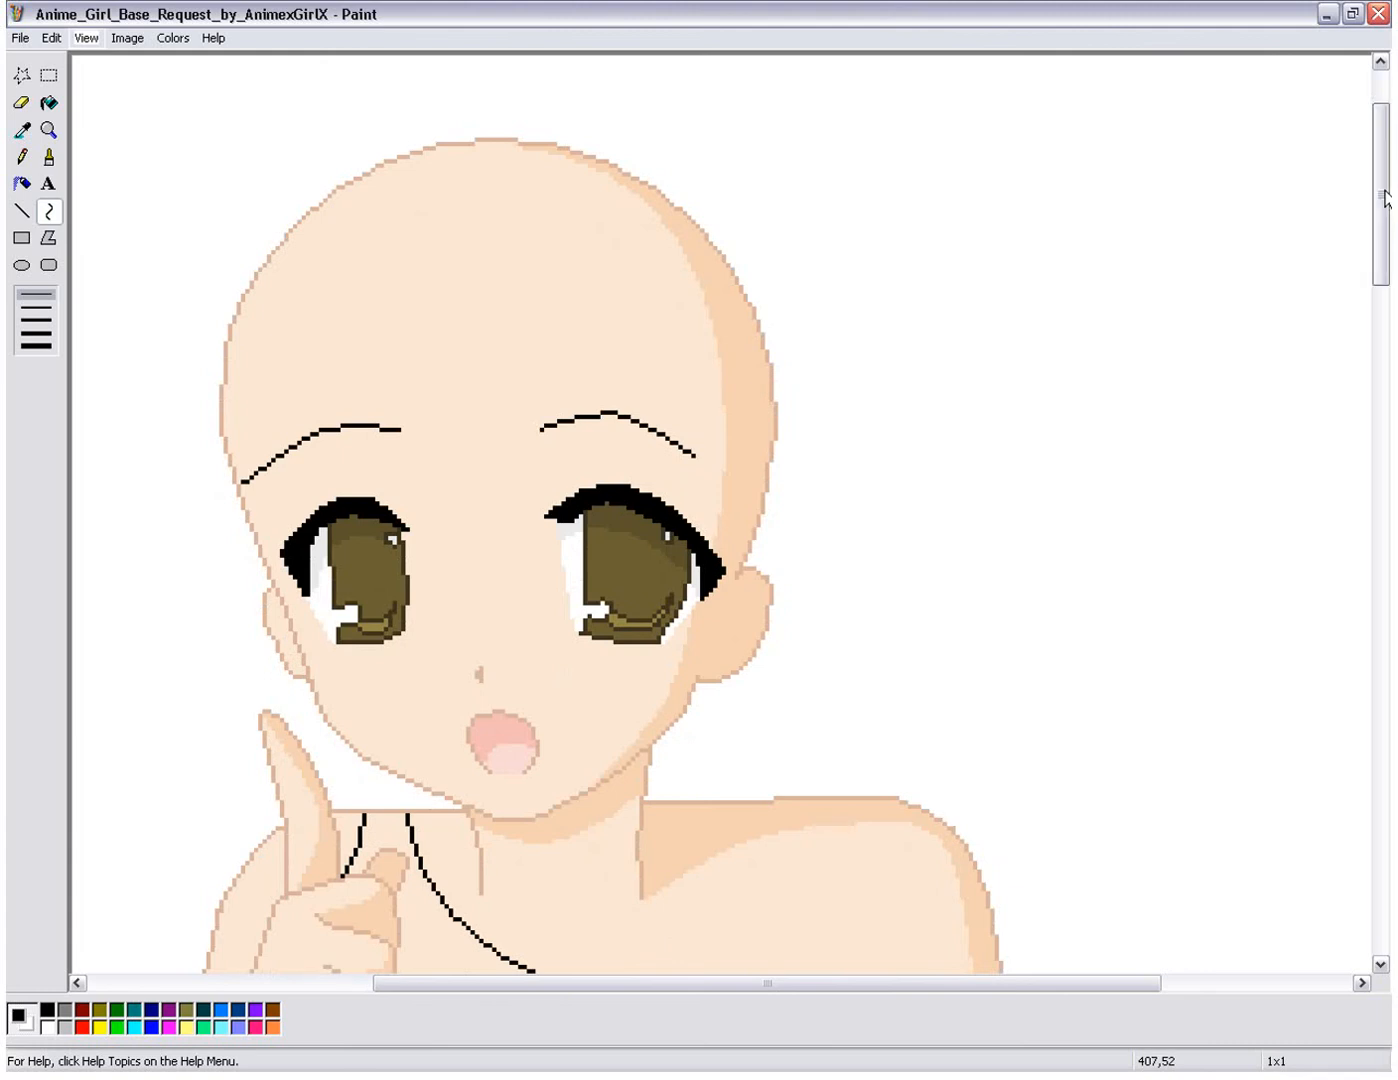
pyautogui.moveTo(1386, 196); pyautogui.dragTo(1390, 465)
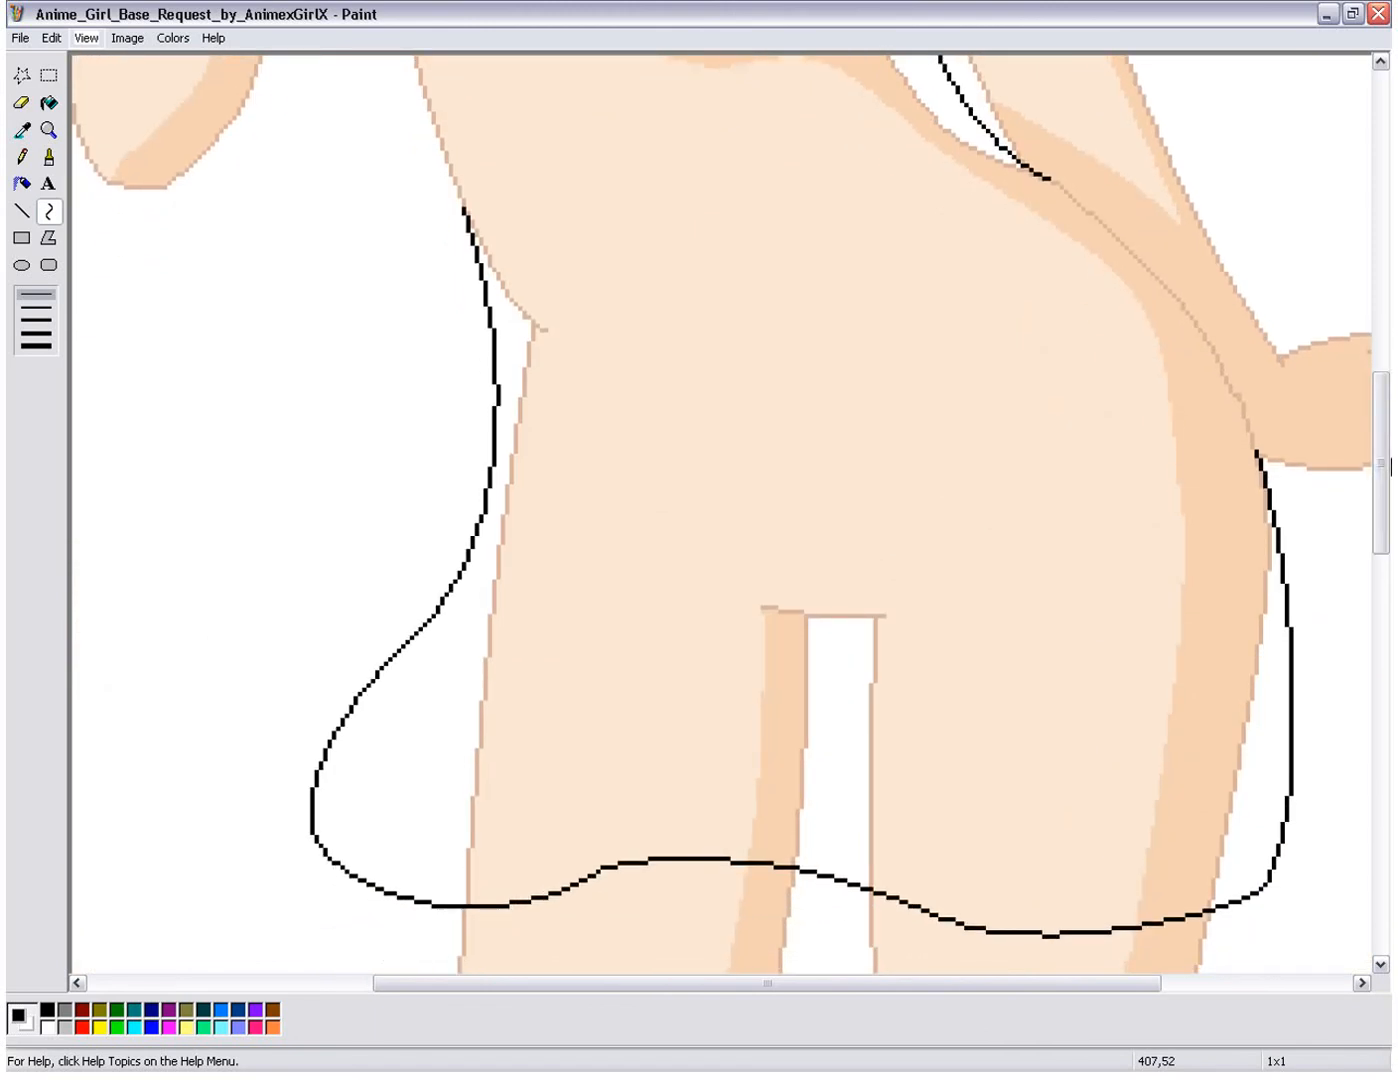
pyautogui.moveTo(1390, 464); pyautogui.dragTo(1370, 225)
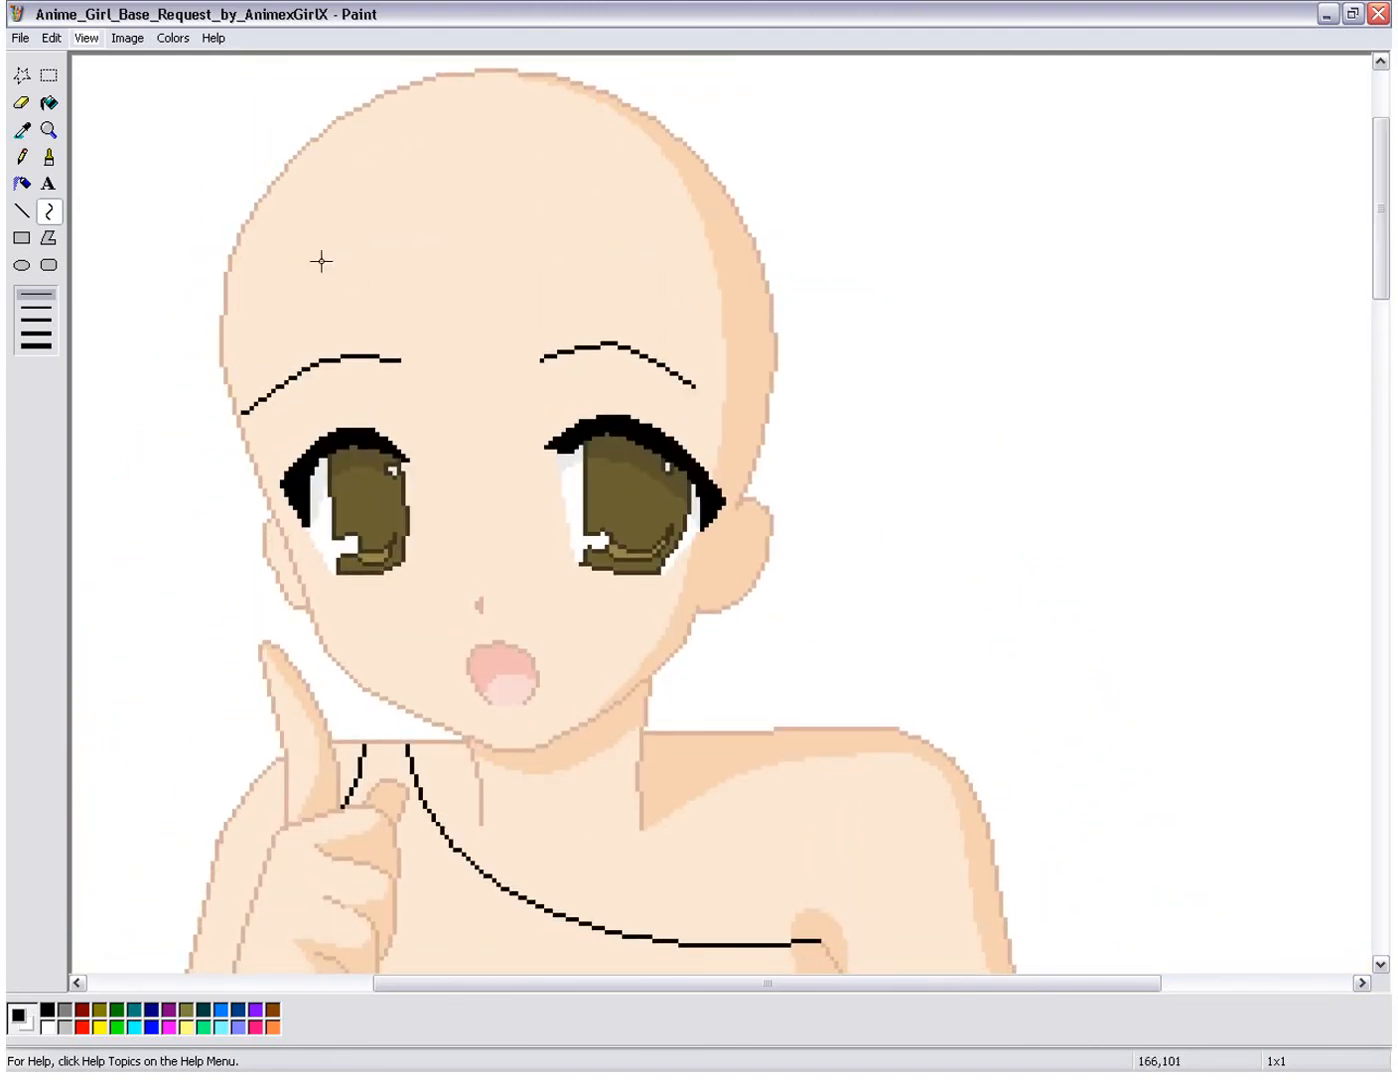
pyautogui.click(900, 1078)
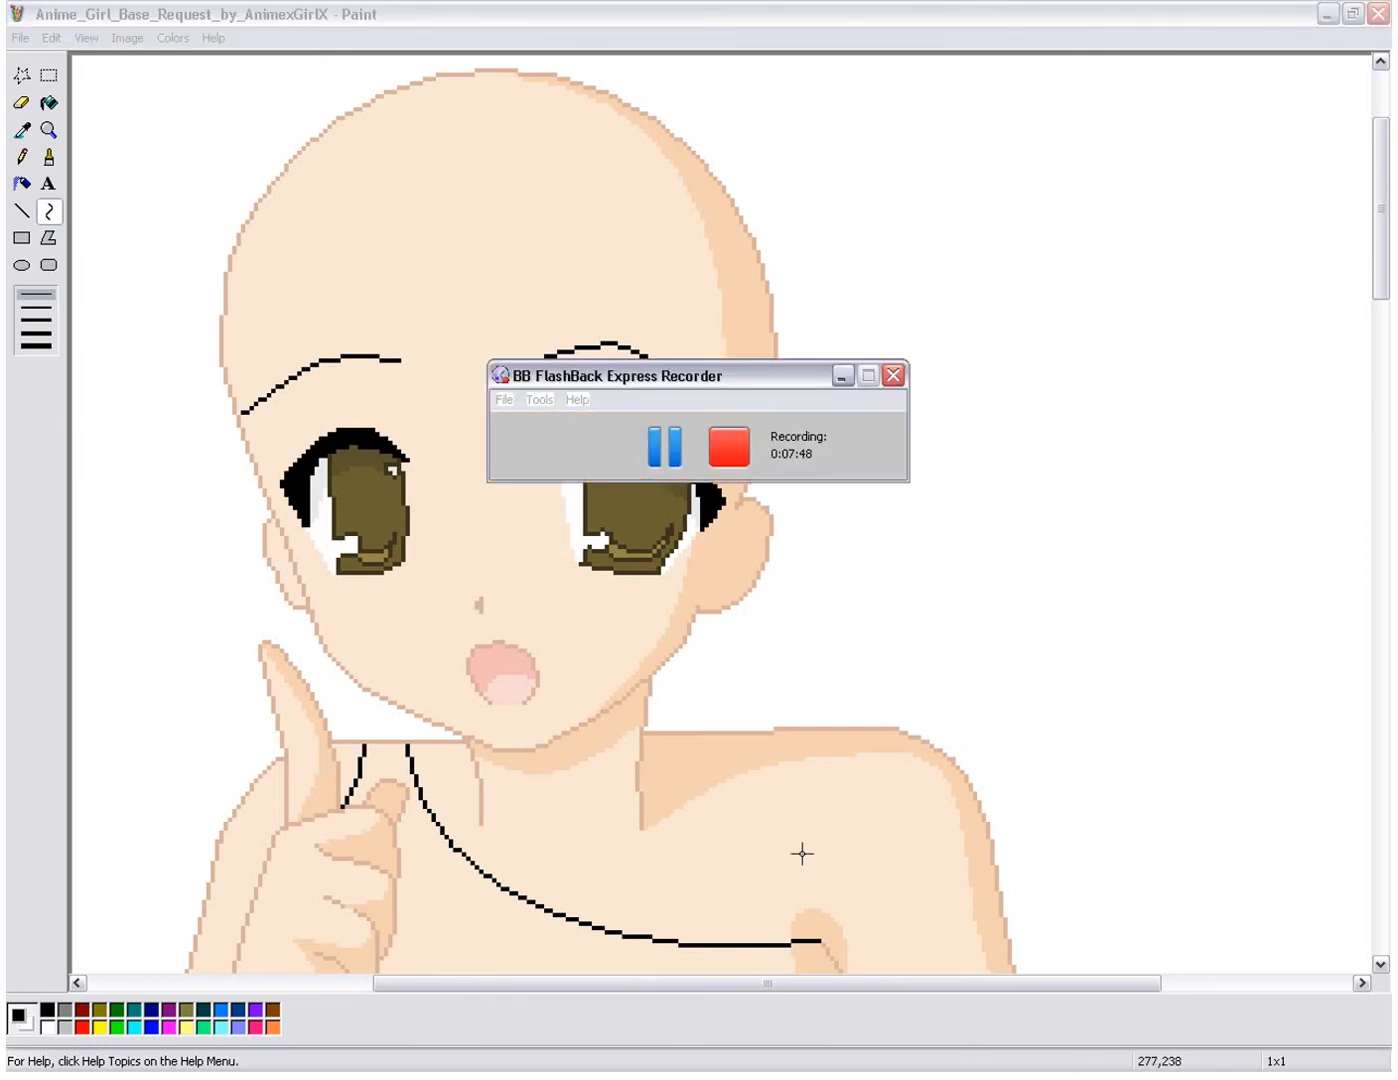